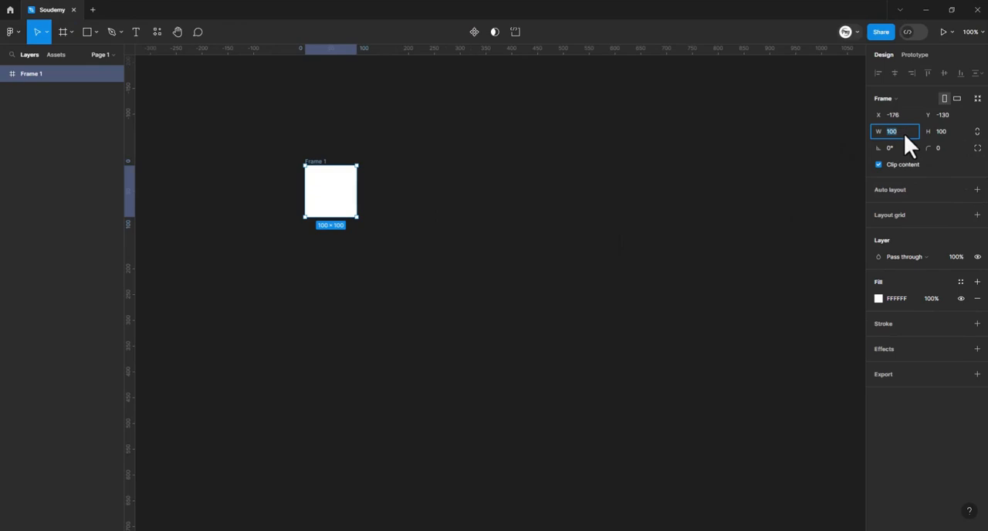
# - Set the frame's width and height both to 180
pyautogui.write('80')
pyautogui.press('Return')
pyautogui.click(939, 131)
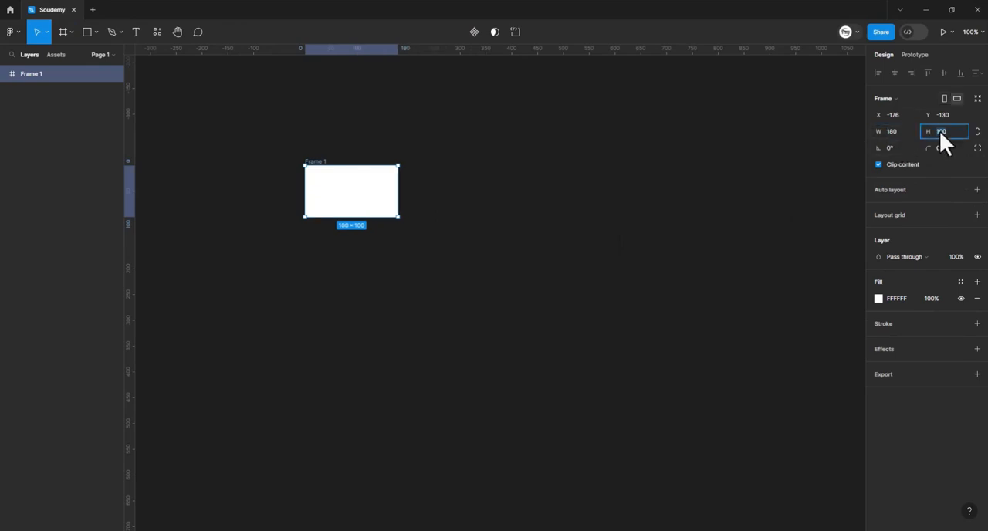
pyautogui.write('180')
pyautogui.press('Return')
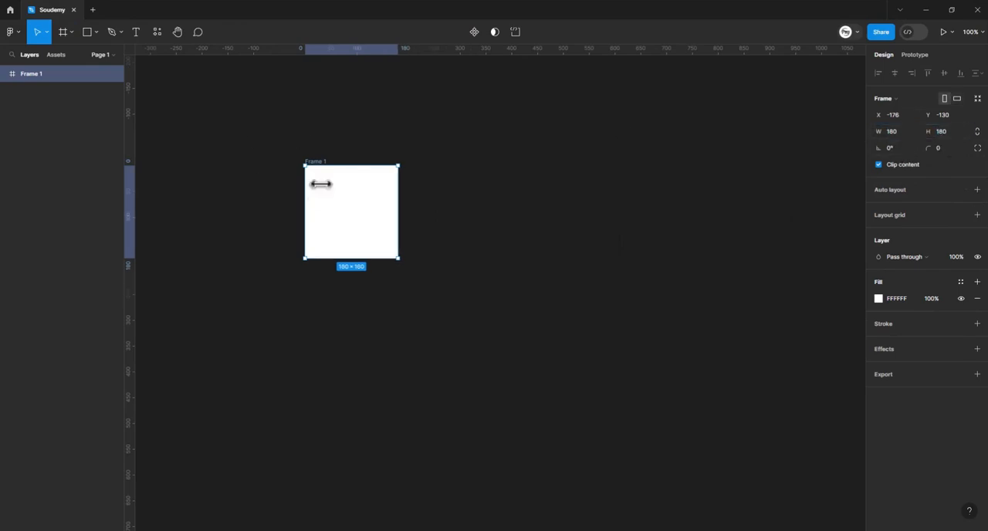
# - Add the text "Font" in the upper part of the frame and set its font size to 24
pyautogui.scroll(5, 423, 231)
pyautogui.press('t')
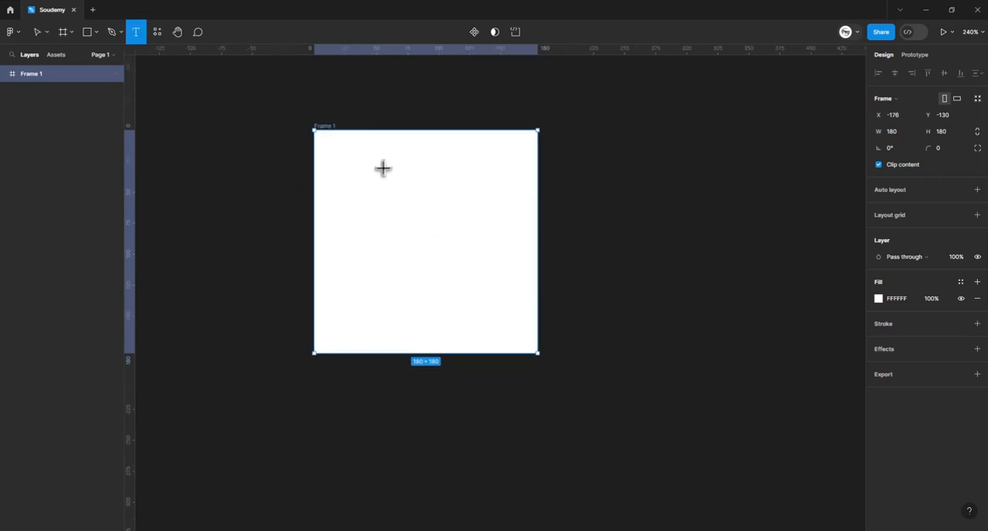
pyautogui.click(382, 168)
pyautogui.write('Font')
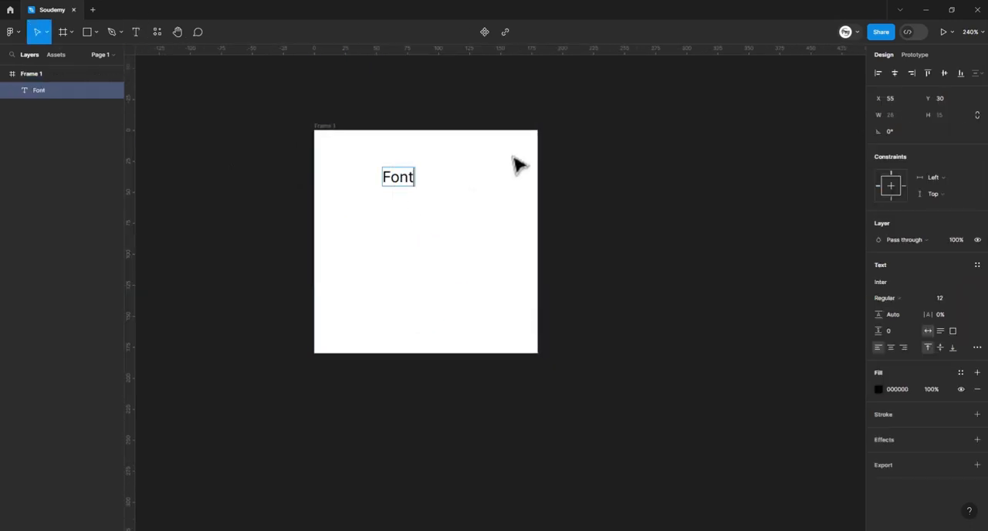
pyautogui.press('Escape')
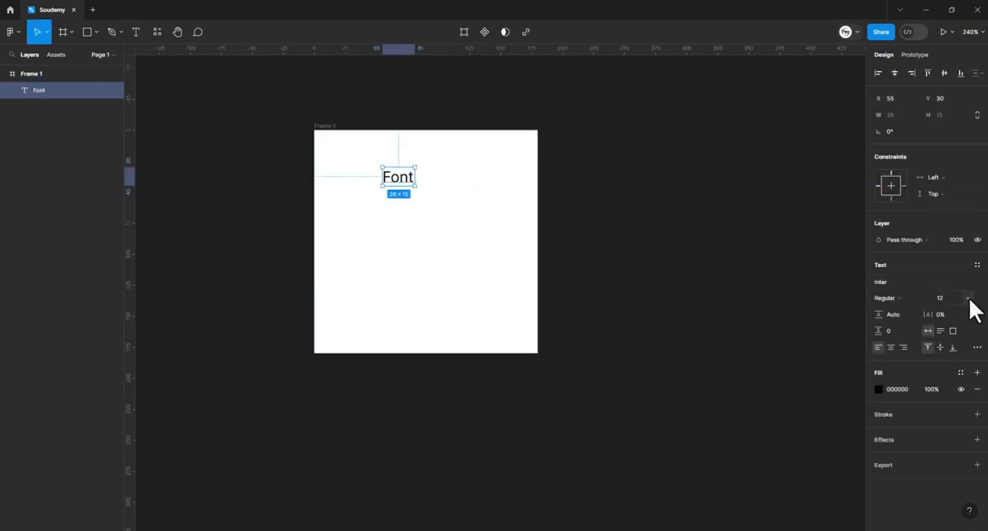
pyautogui.press('Return')
# - Duplicate the "Font" text below itself, change the copy to "Poppins" and centre it horizontally in the frame
pyautogui.moveTo(427, 180); pyautogui.dragTo(421, 249)
pyautogui.doubleClick(412, 243)
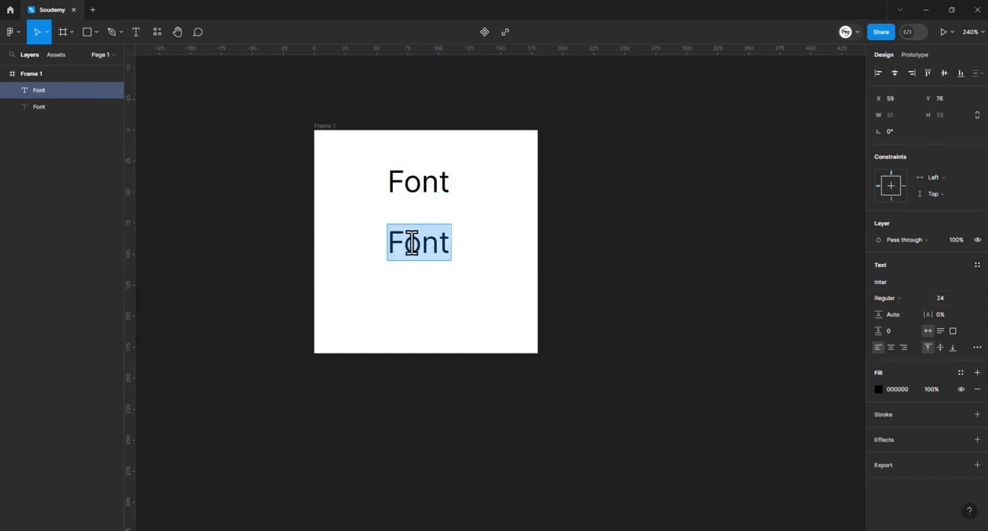
pyautogui.write('Poppins')
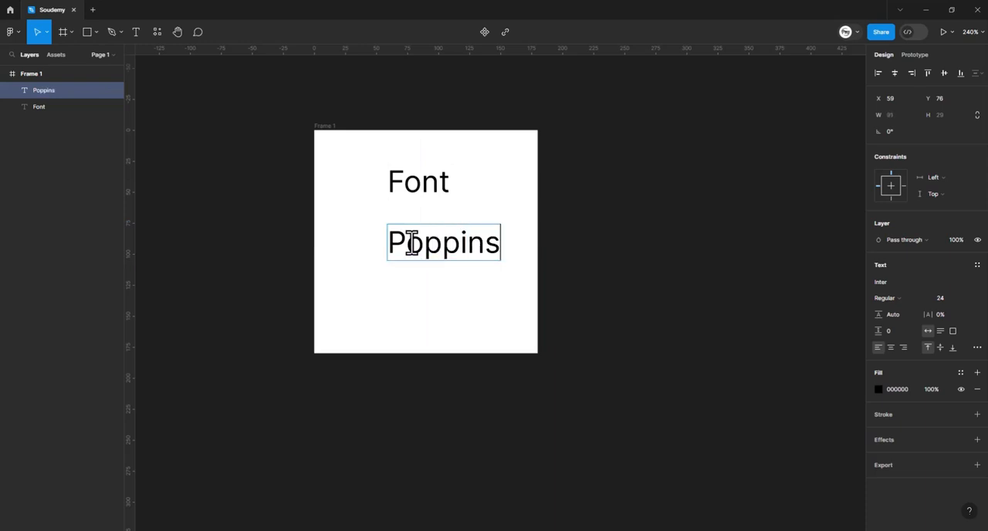
pyautogui.press('Escape')
pyautogui.click(894, 73)
pyautogui.click(652, 176)
# - Create a new frame beside the small font frame and size it 1440 wide by 945 high
pyautogui.moveTo(645, 181); pyautogui.dragTo(658, 125)
pyautogui.scroll(-3, 657, 128)
pyautogui.moveTo(724, 144); pyautogui.dragTo(588, 150)
pyautogui.hscroll(5, 594, 158)
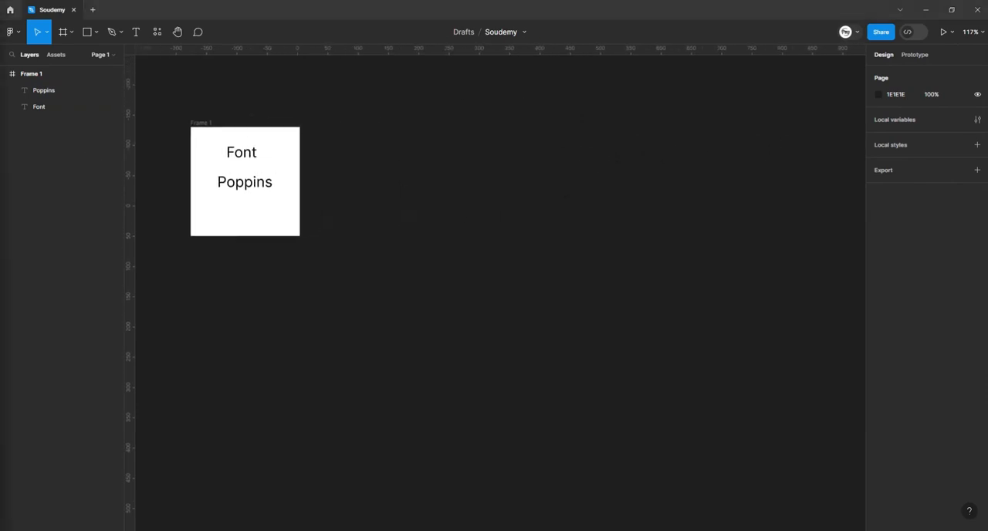
pyautogui.press('f')
pyautogui.click(410, 255)
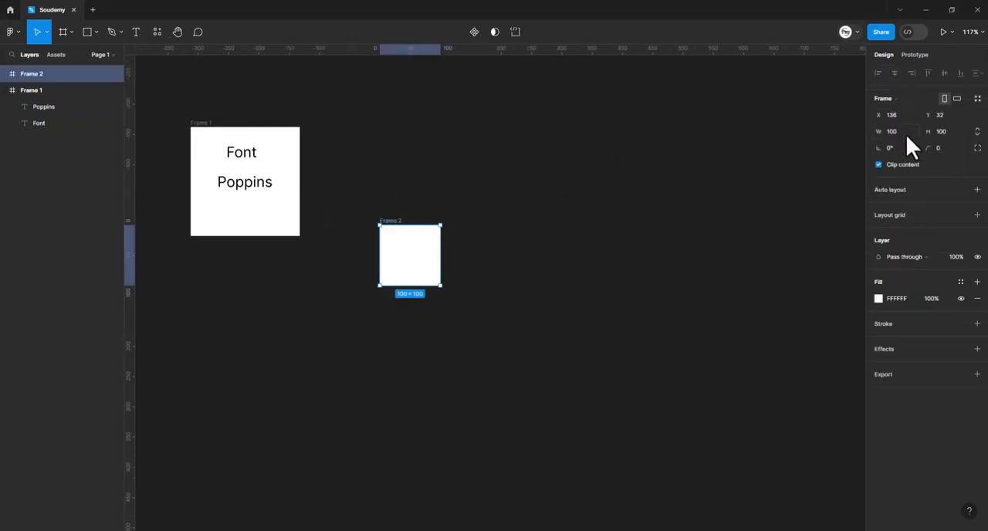
pyautogui.write('1440')
pyautogui.press('Return')
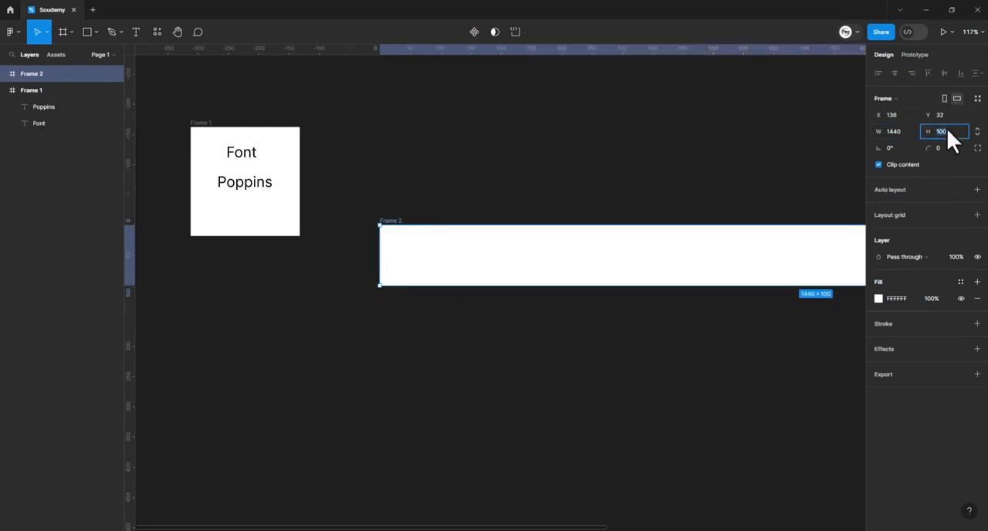
pyautogui.write('1')
pyautogui.write('45')
pyautogui.press('Return')
# - Move the large frame up and slightly left, to about X 92, Y -68
pyautogui.moveTo(677, 345); pyautogui.dragTo(622, 286)
pyautogui.moveTo(636, 314); pyautogui.dragTo(621, 271)
pyautogui.moveTo(627, 291); pyautogui.dragTo(624, 274)
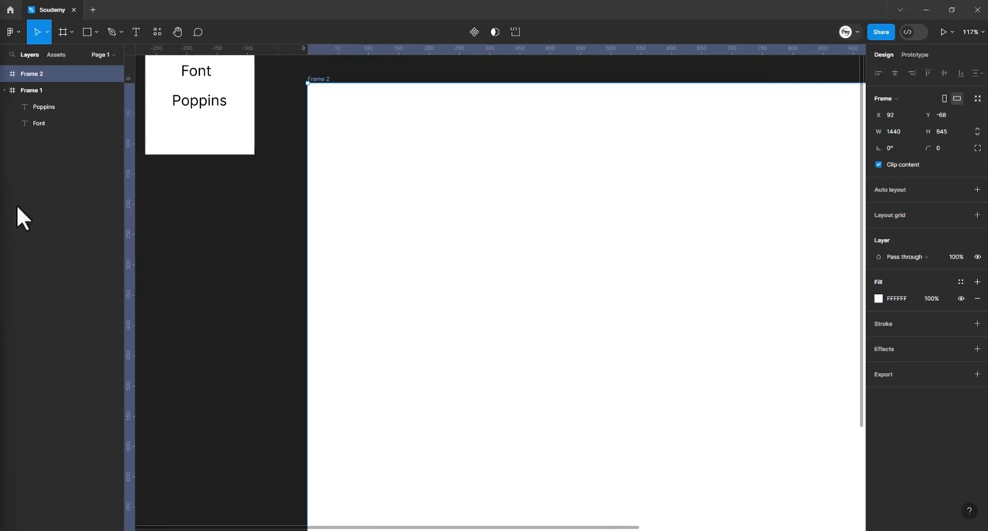
# - Change the large frame's fill to a linear gradient and set its first colour stop to E4ECFF
pyautogui.hotkey('shift', '1')
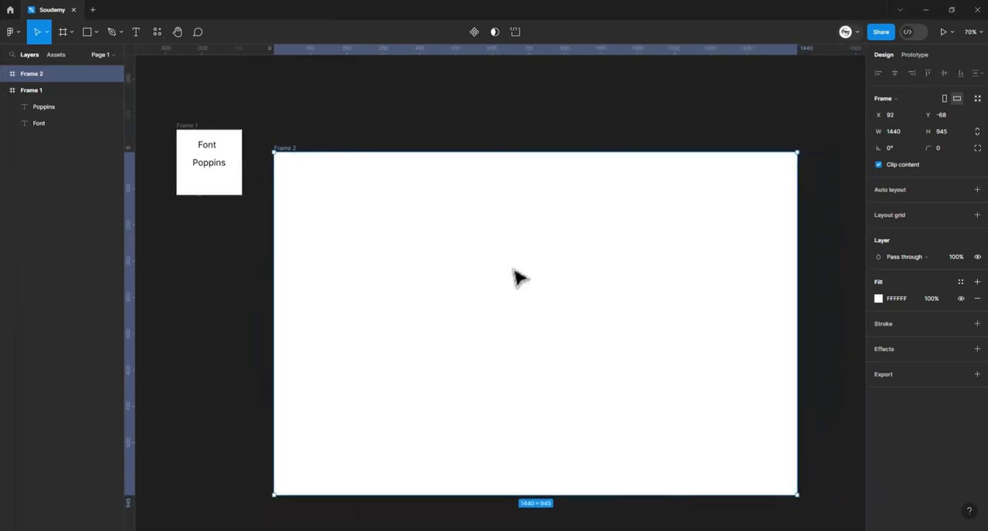
pyautogui.click(878, 298)
pyautogui.click(768, 254)
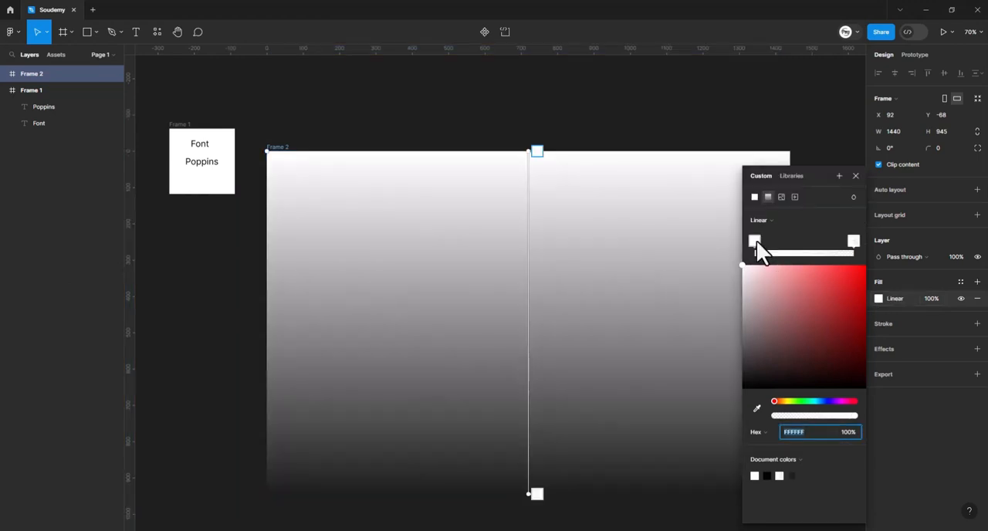
pyautogui.click(803, 431)
pyautogui.write('E4ECFF')
pyautogui.press('Return')
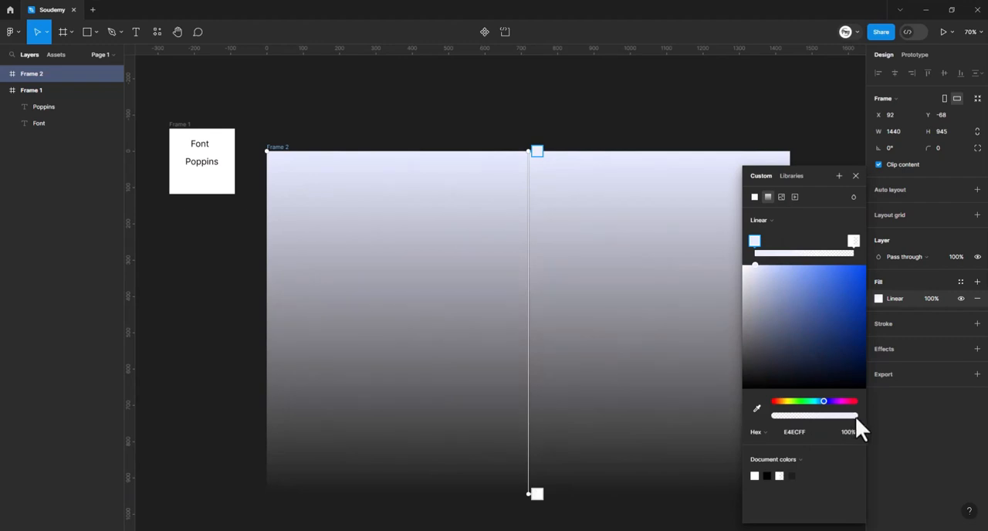
# - Set the gradient's transparent end stop to EAF0FF and close the colour picker
pyautogui.hotkey('alt', 'Tab')
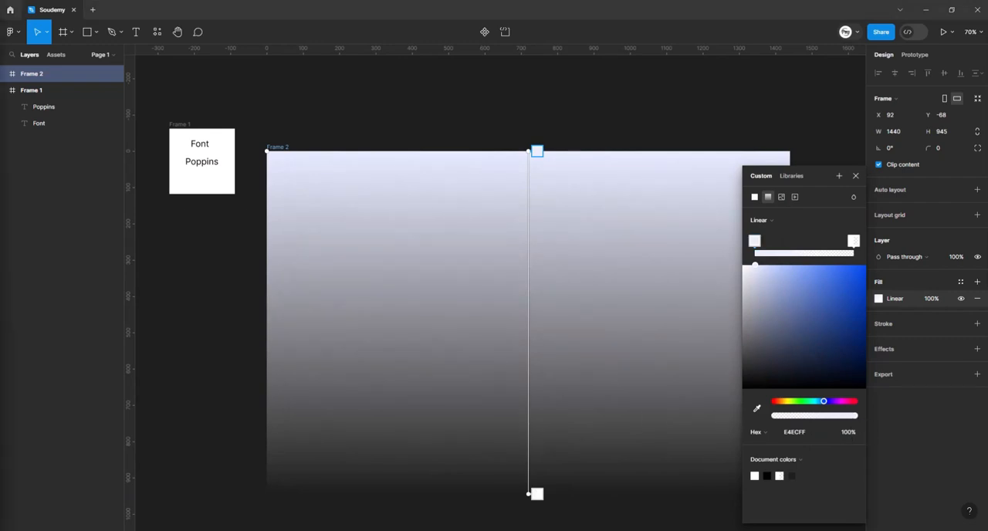
pyautogui.click(529, 493)
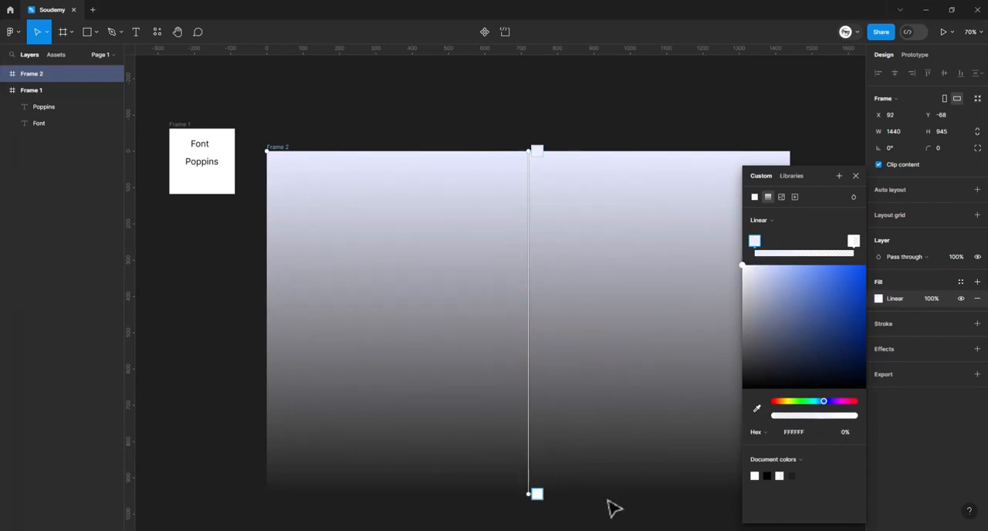
pyautogui.click(796, 432)
pyautogui.write('EAF2FF')
pyautogui.press('Return')
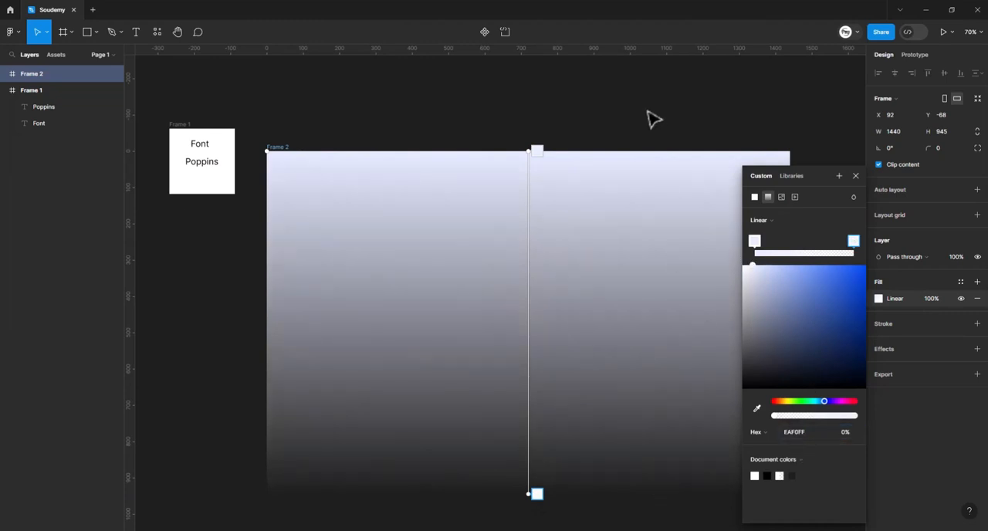
pyautogui.hscroll(2, 653, 118)
pyautogui.keyDown('ctrl'); pyautogui.scroll(-5, 644, 189); pyautogui.keyUp('ctrl')
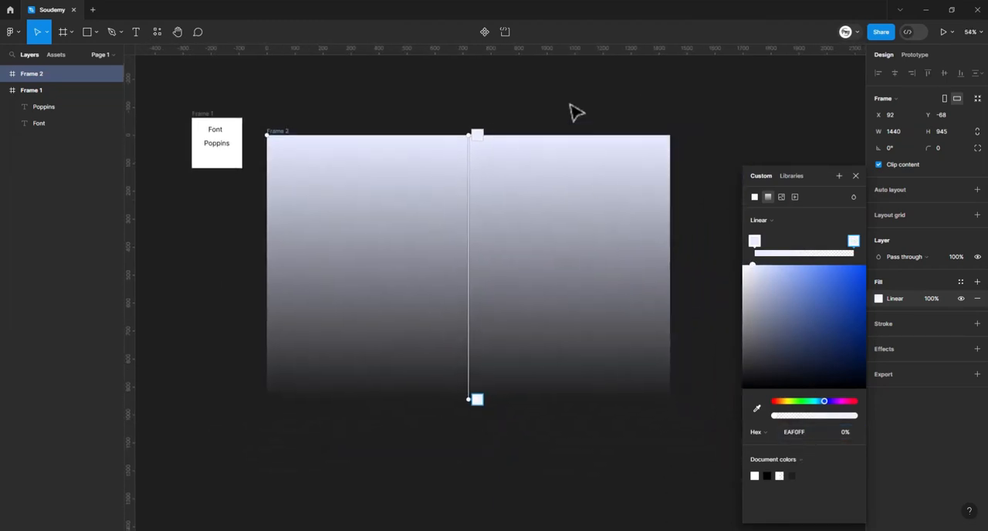
pyautogui.click(856, 176)
# - Move the gradient frame down and left, clear of the space beside the small font frame
pyautogui.hscroll(-2, 648, 147)
pyautogui.keyDown('ctrl'); pyautogui.scroll(-4, 685, 208); pyautogui.keyUp('ctrl')
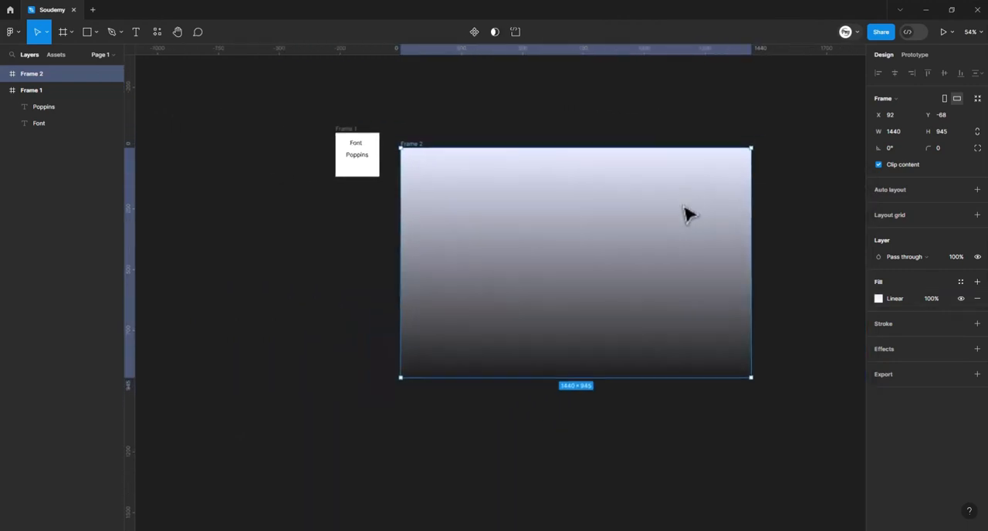
pyautogui.moveTo(609, 270); pyautogui.dragTo(212, 344)
pyautogui.hscroll(-2, 586, 270)
pyautogui.scroll(-1, 586, 270)
# - Create another frame in the empty space beside the font frame, sized 1440 wide by 945 high
pyautogui.press('f')
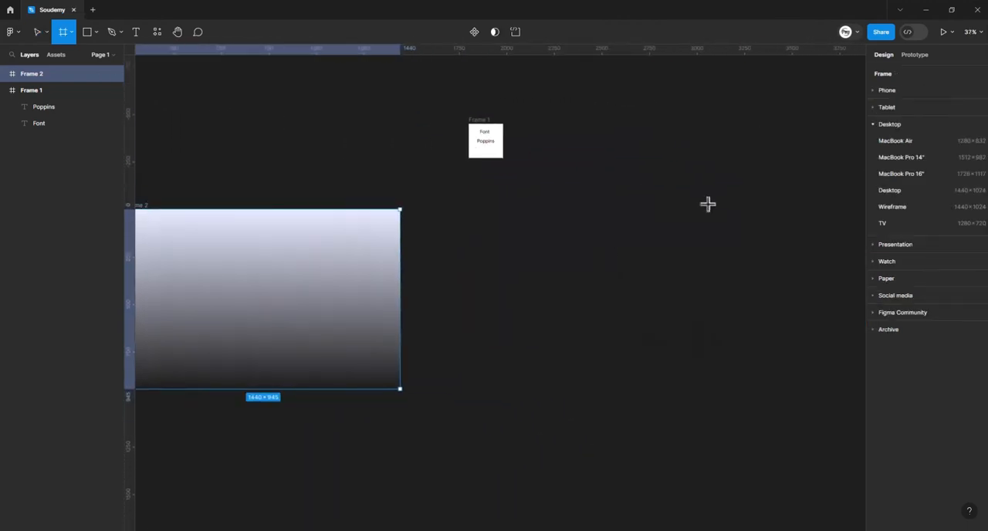
pyautogui.click(582, 170)
pyautogui.click(908, 131)
pyautogui.write('1440')
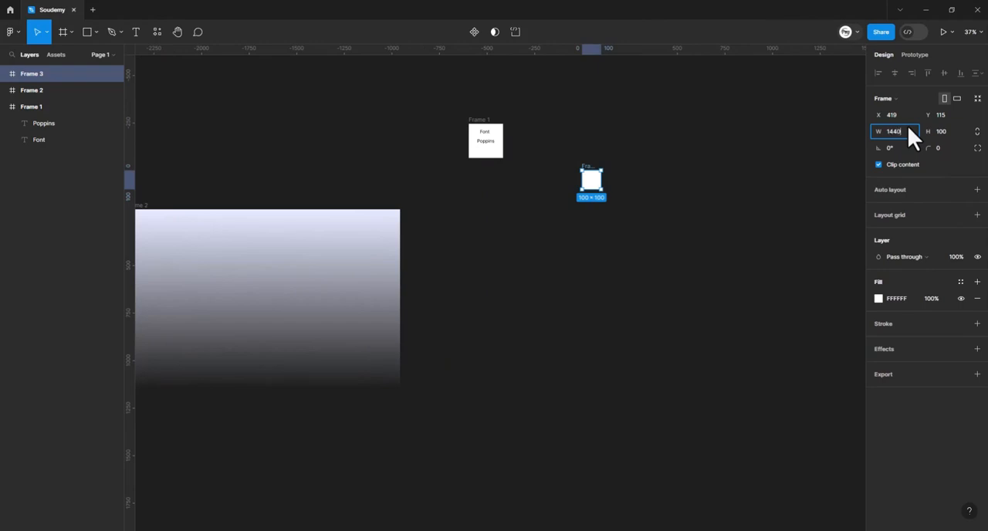
pyautogui.press('Return')
pyautogui.hscroll(2, 695, 238)
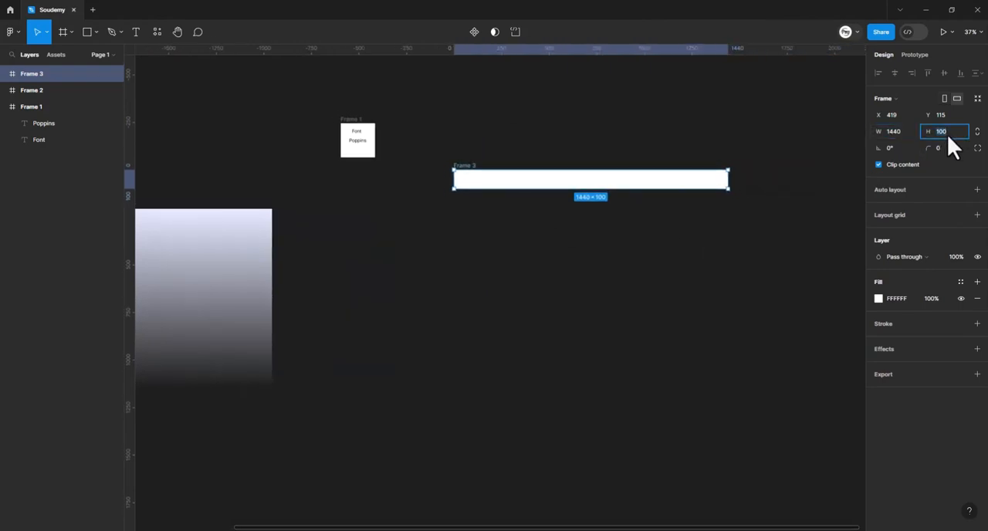
pyautogui.click(947, 135)
pyautogui.write('945')
pyautogui.press('Return')
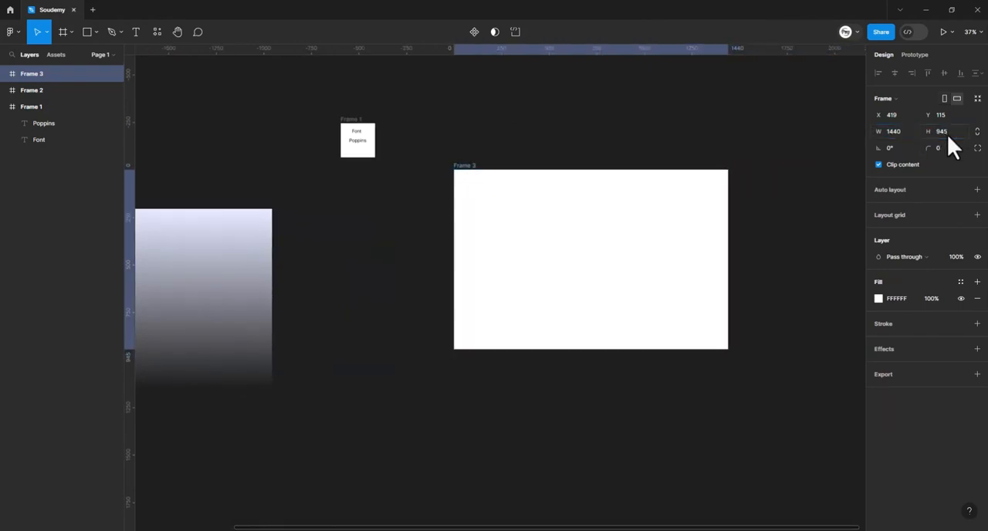
# - Place the gradient frame inside the new white frame so that it covers it completely
pyautogui.moveTo(179, 403); pyautogui.dragTo(668, 311)
pyautogui.press('Escape')
pyautogui.moveTo(693, 204); pyautogui.dragTo(615, 223)
pyautogui.scroll(1, 615, 255)
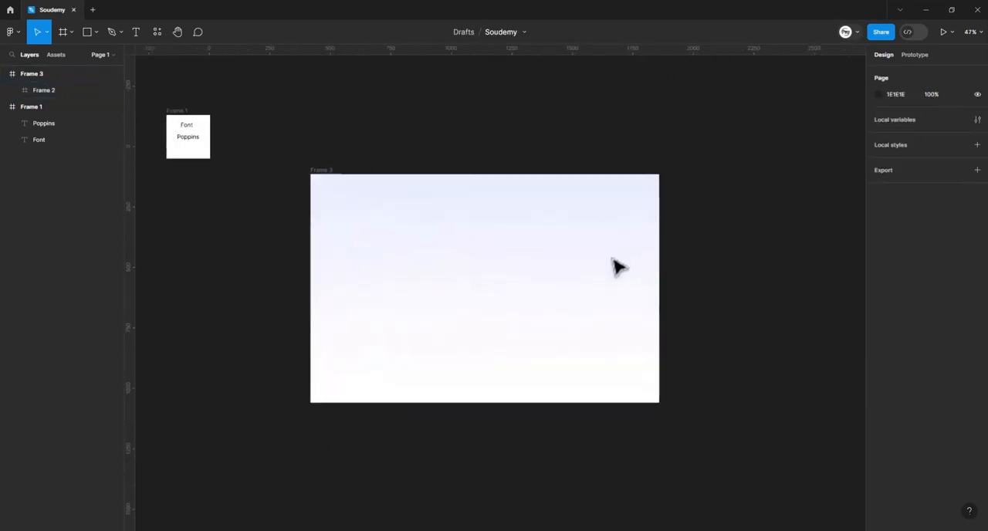
pyautogui.click(629, 256)
pyautogui.click(743, 224)
# - Add a layout grid of 12 columns to the white parent frame
pyautogui.moveTo(742, 224); pyautogui.dragTo(687, 253)
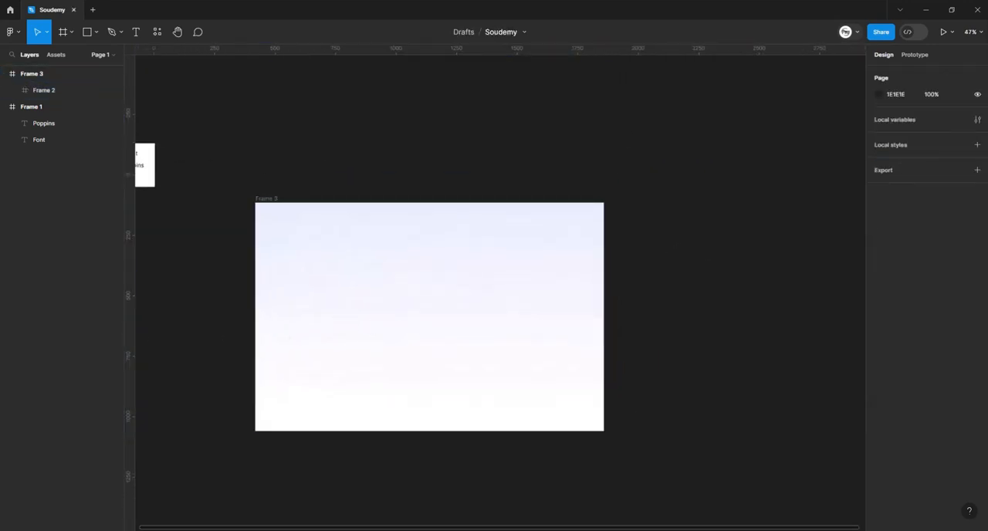
pyautogui.click(392, 237)
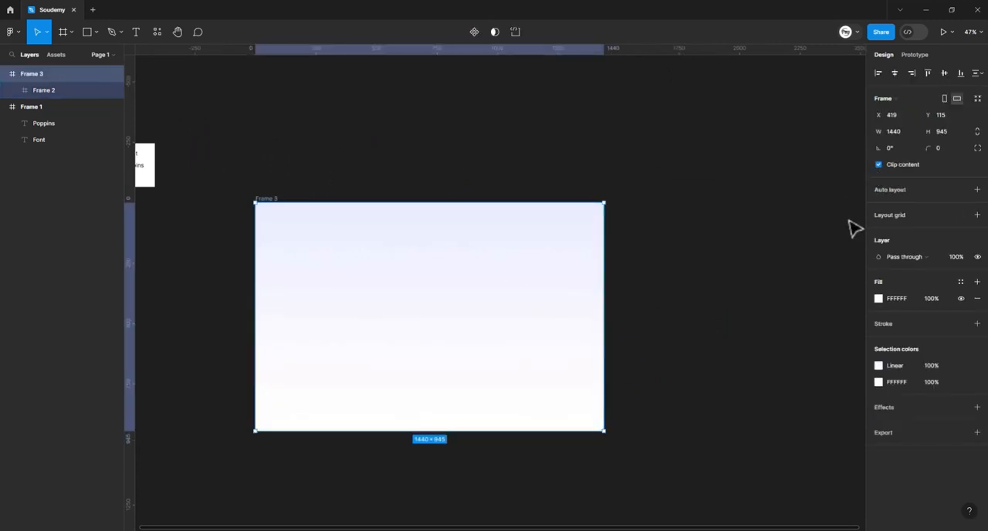
pyautogui.click(895, 216)
pyautogui.click(879, 232)
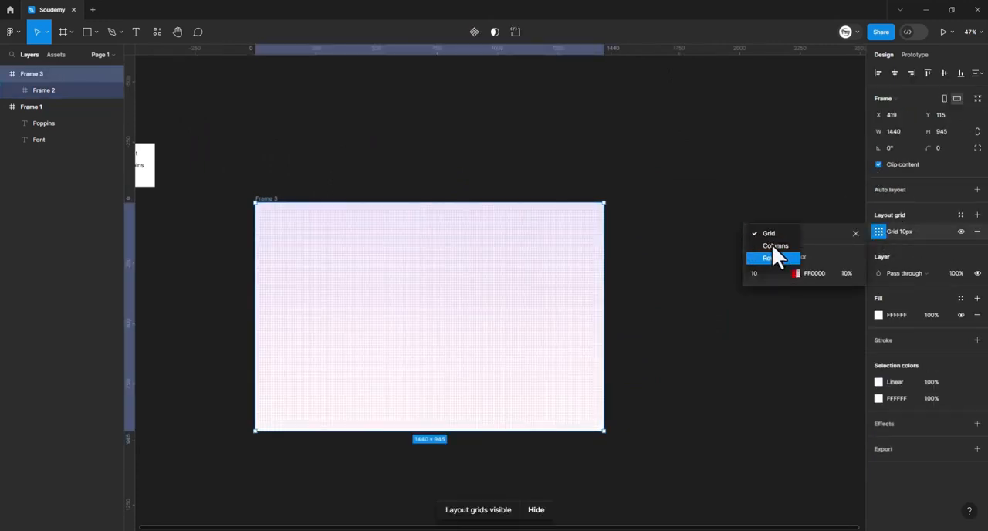
pyautogui.click(774, 245)
pyautogui.write('12')
pyautogui.press('Return')
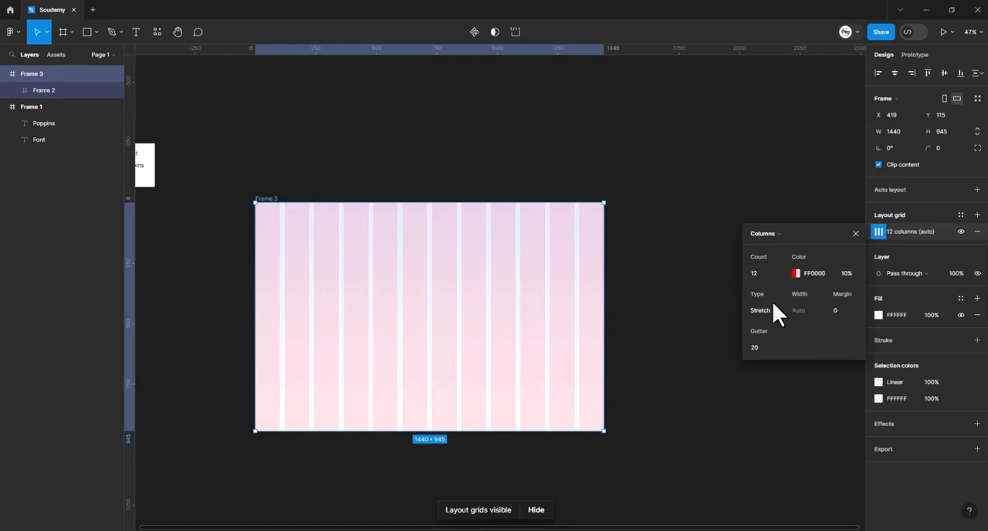
# - Set the column grid's type to Center and its column width to 80
pyautogui.click(773, 297)
pyautogui.click(810, 310)
pyautogui.write('8')
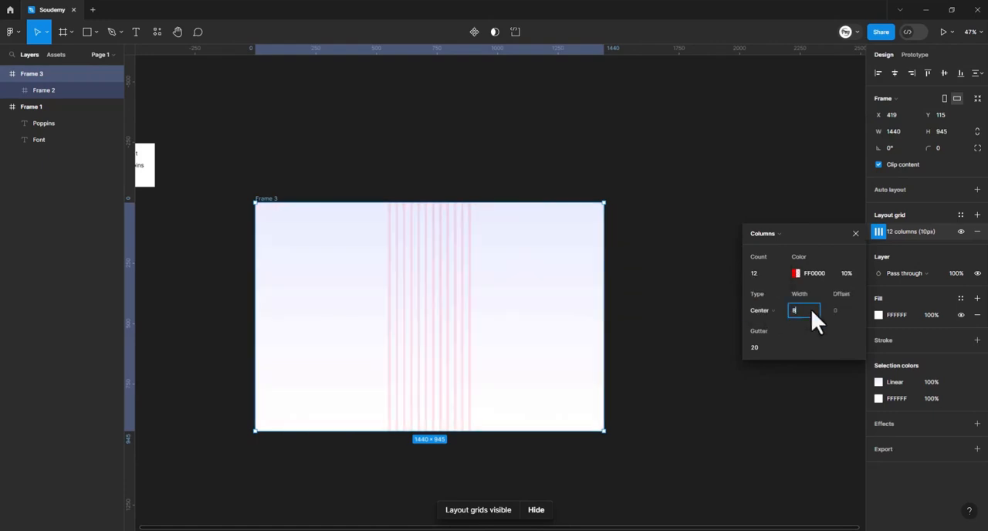
pyautogui.write('0')
pyautogui.press('Return')
pyautogui.click(162, 203)
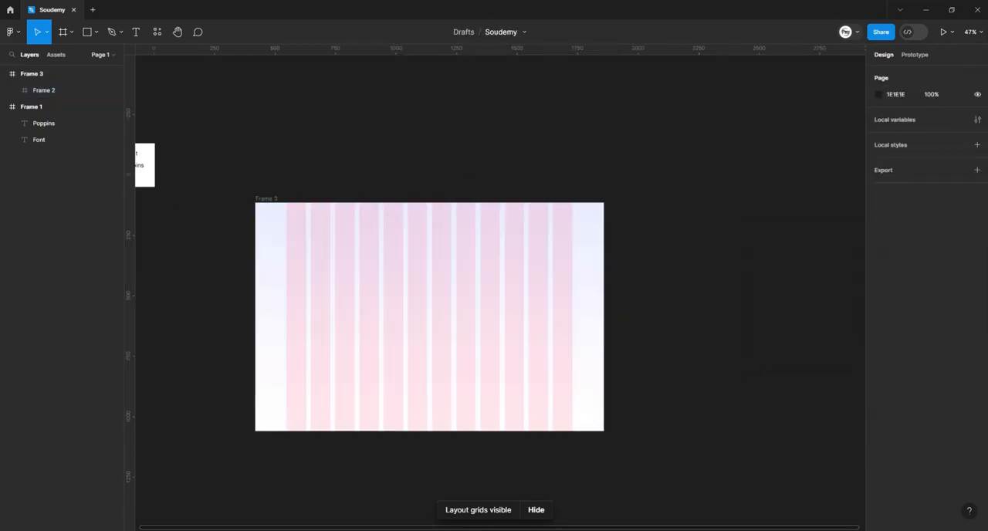
# - Add the text "Soudemy" near the frame's upper edge, starting in the first grid column
pyautogui.scroll(8, 386, 300)
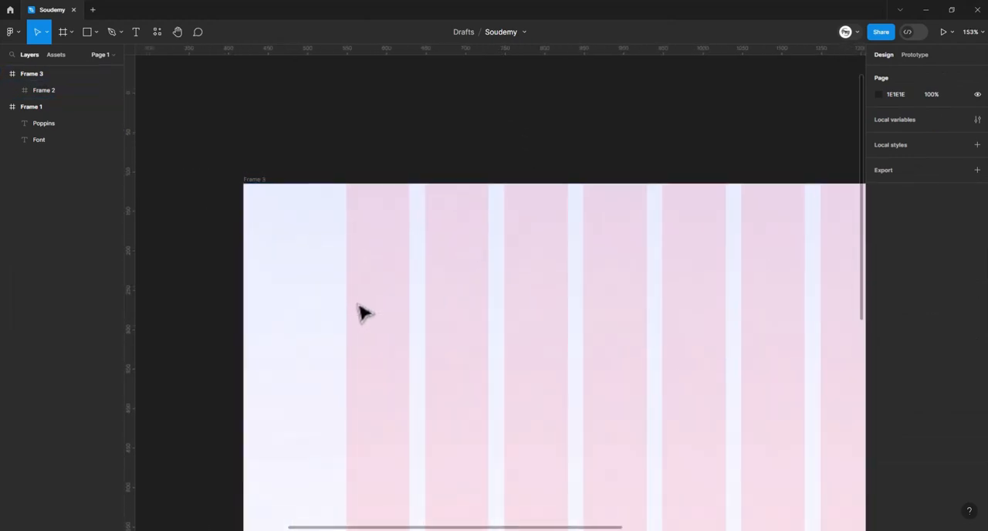
pyautogui.press('t')
pyautogui.click(365, 244)
pyautogui.write('Soudemy')
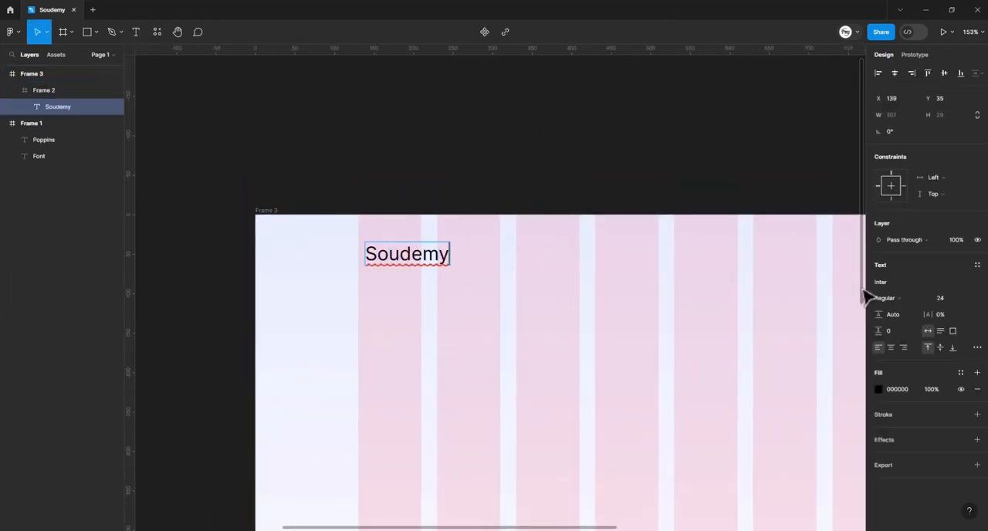
# - Try to change the "Soudemy" text's font to Poppins
pyautogui.click(902, 284)
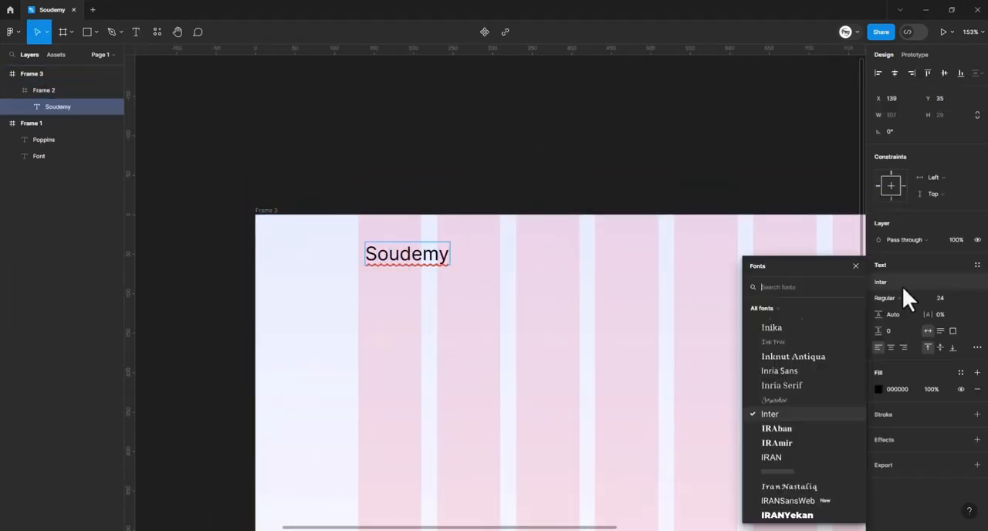
pyautogui.write('poppi')
pyautogui.press('Return')
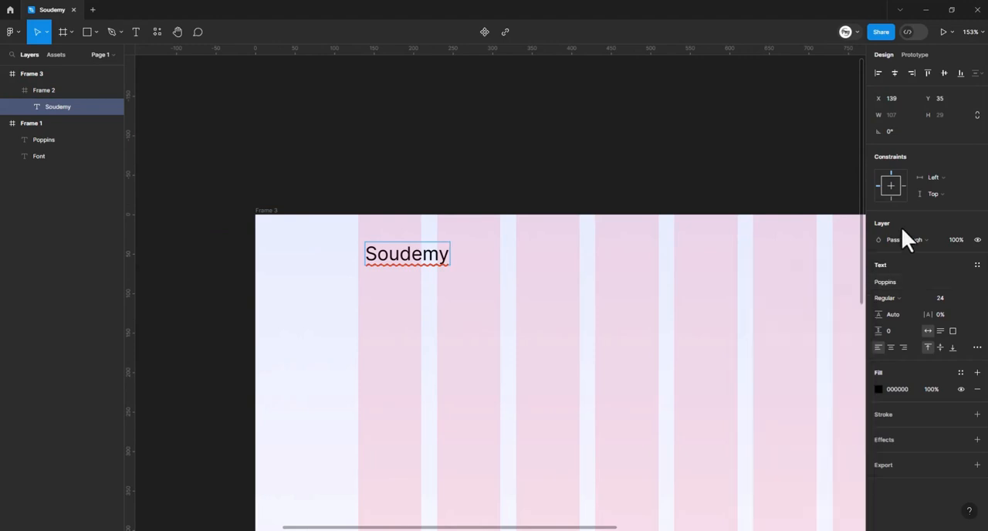
pyautogui.click(893, 298)
pyautogui.click(897, 307)
pyautogui.press('Escape')
# - Set the "Soudemy" text's font to Poppins Medium and align the text with the first grid column's starting edge
pyautogui.moveTo(589, 235); pyautogui.dragTo(579, 182)
pyautogui.press('Escape')
pyautogui.click(386, 207)
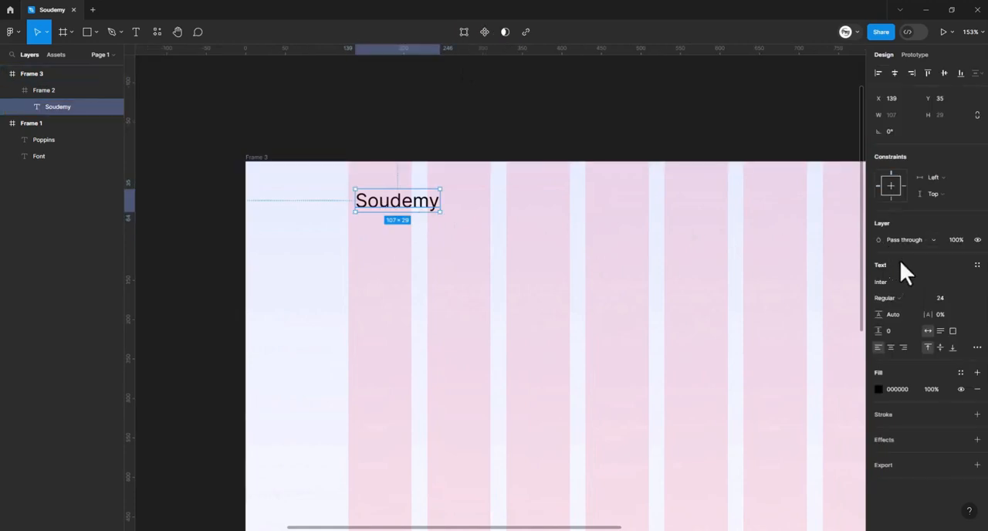
pyautogui.click(898, 283)
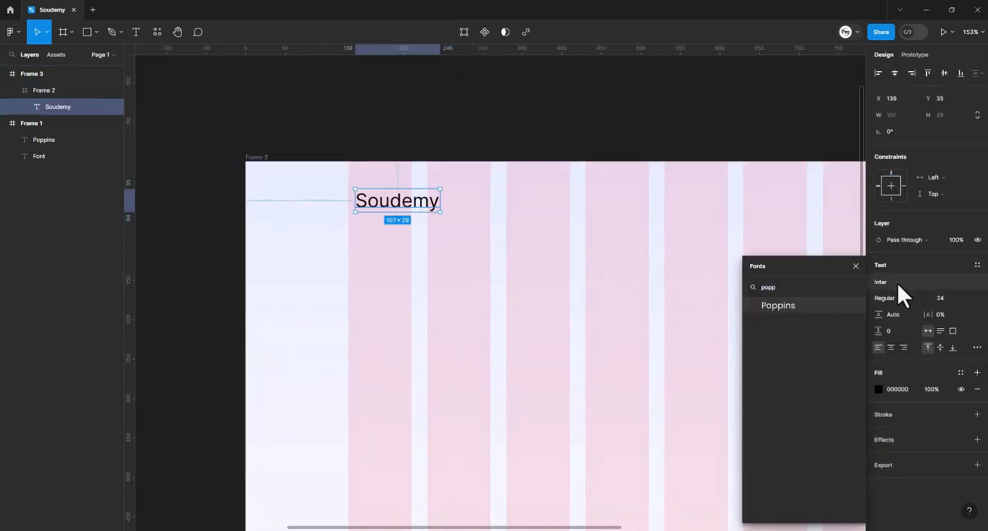
pyautogui.press('Return')
pyautogui.click(899, 298)
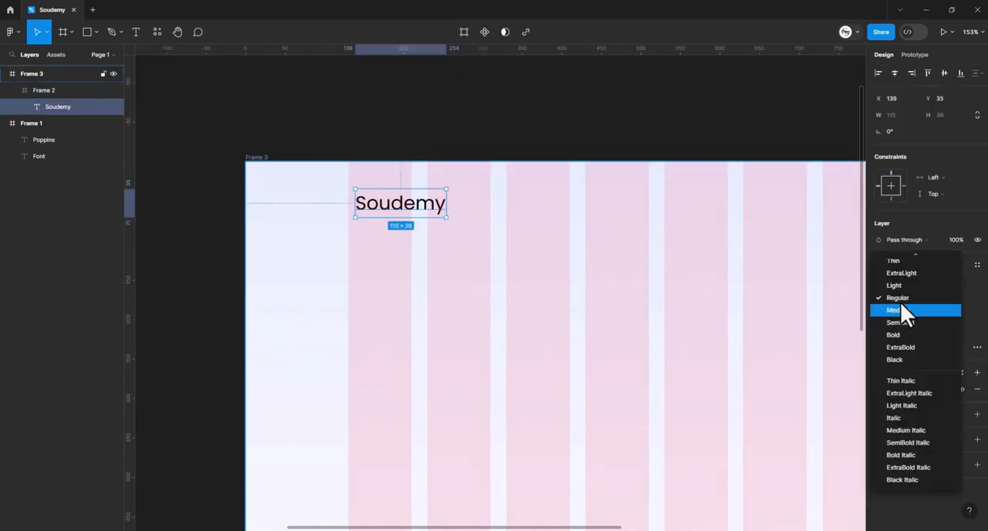
pyautogui.click(900, 309)
pyautogui.moveTo(401, 203); pyautogui.dragTo(397, 200)
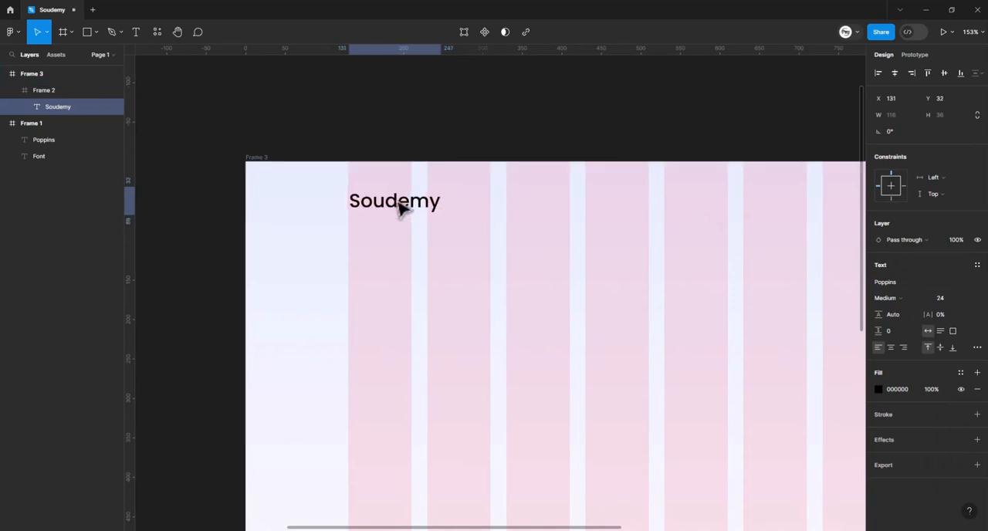
pyautogui.moveTo(618, 203); pyautogui.dragTo(493, 214)
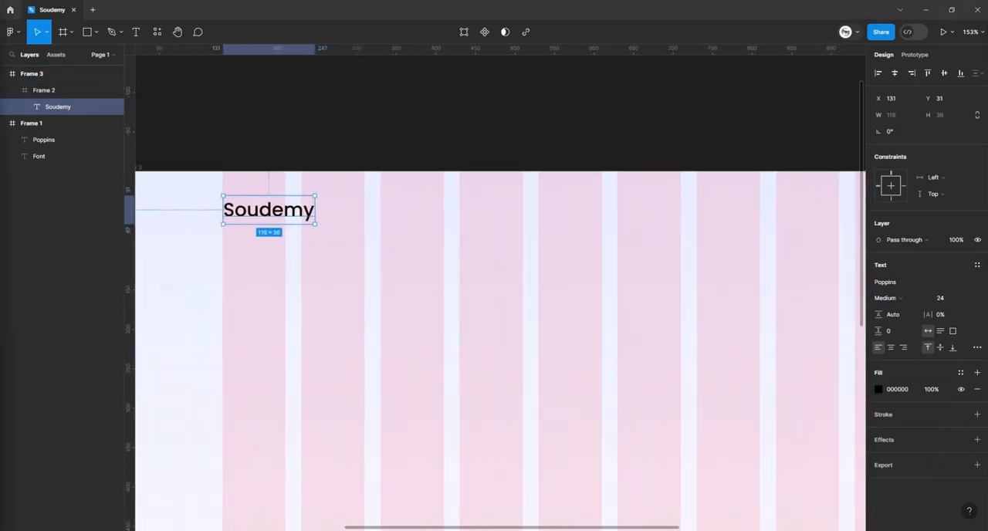
# - Add the text "Home" beside "Soudemy" in the header and set its font size to 16
pyautogui.scroll(2, 425, 242)
pyautogui.scroll(4, 407, 270)
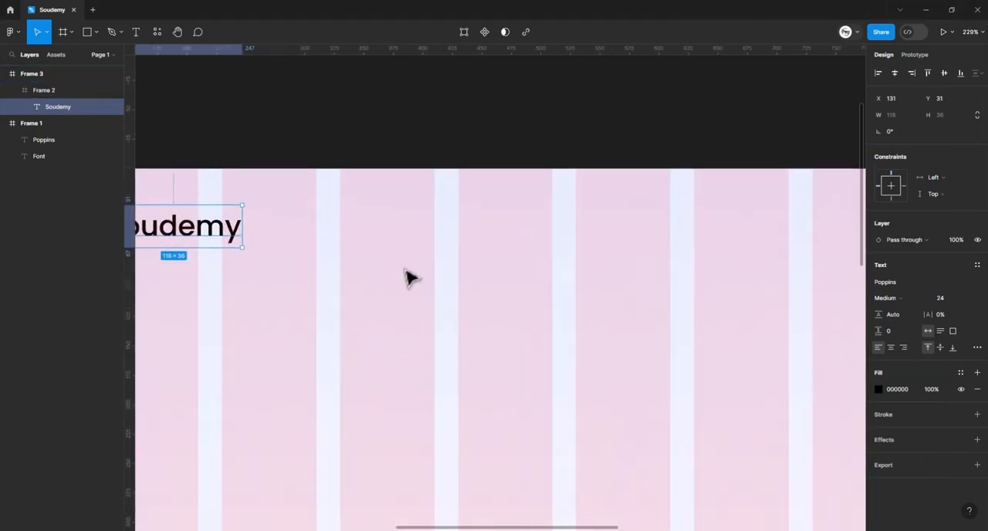
pyautogui.press('t')
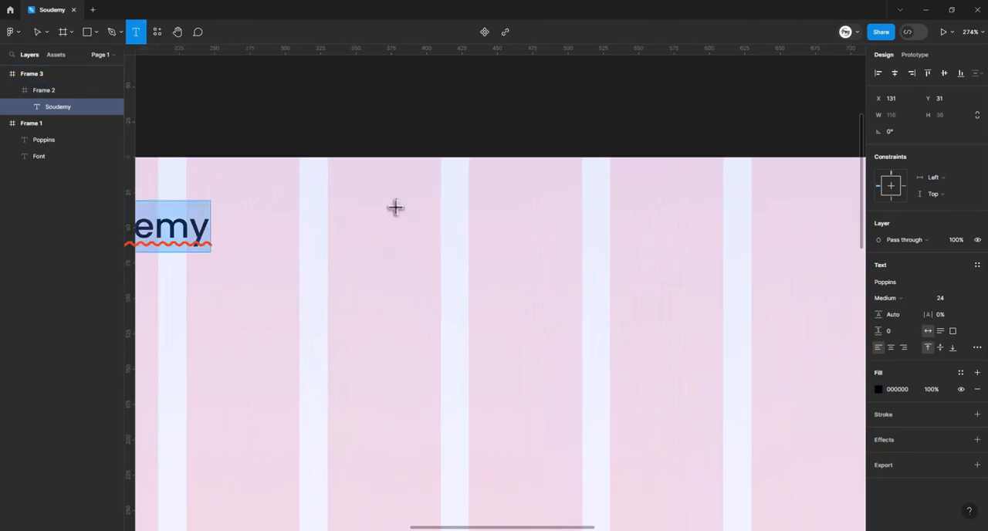
pyautogui.click(395, 209)
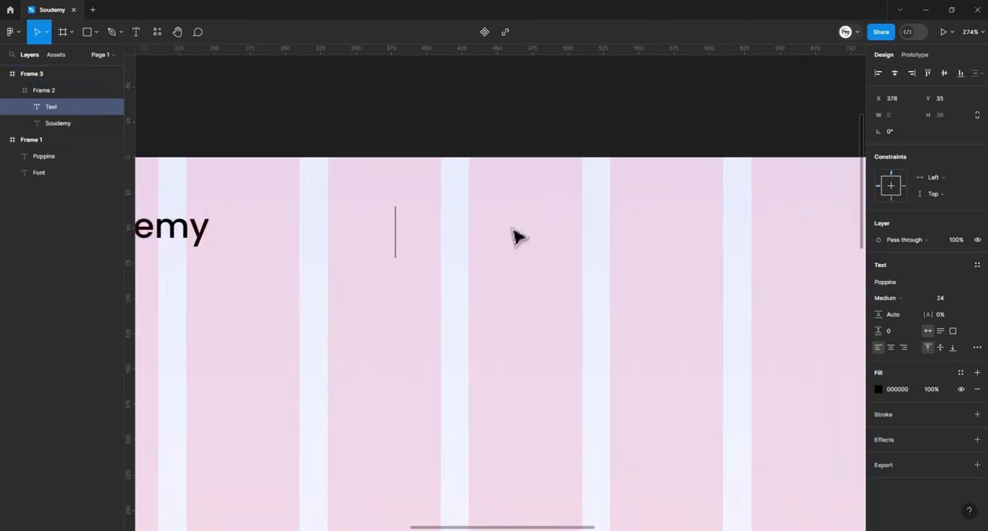
pyautogui.write('Home')
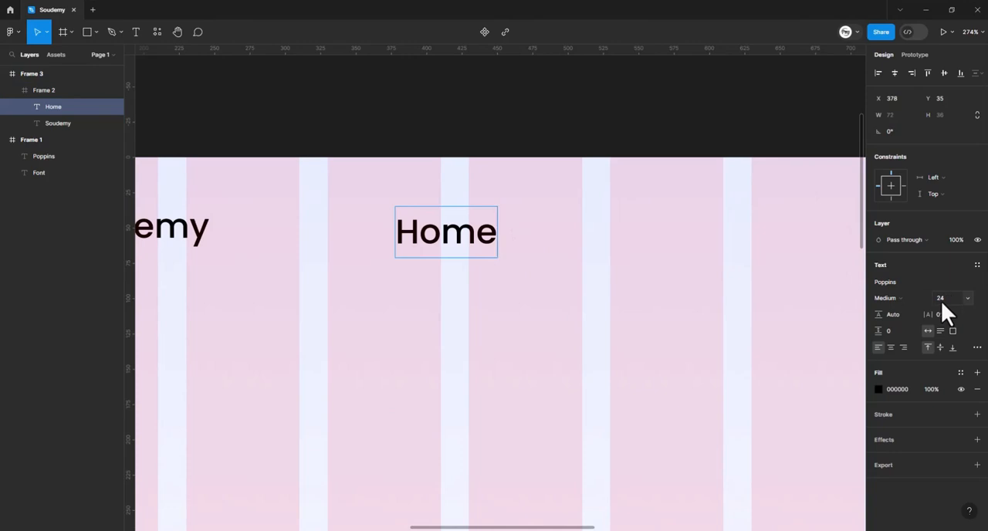
pyautogui.press('Escape')
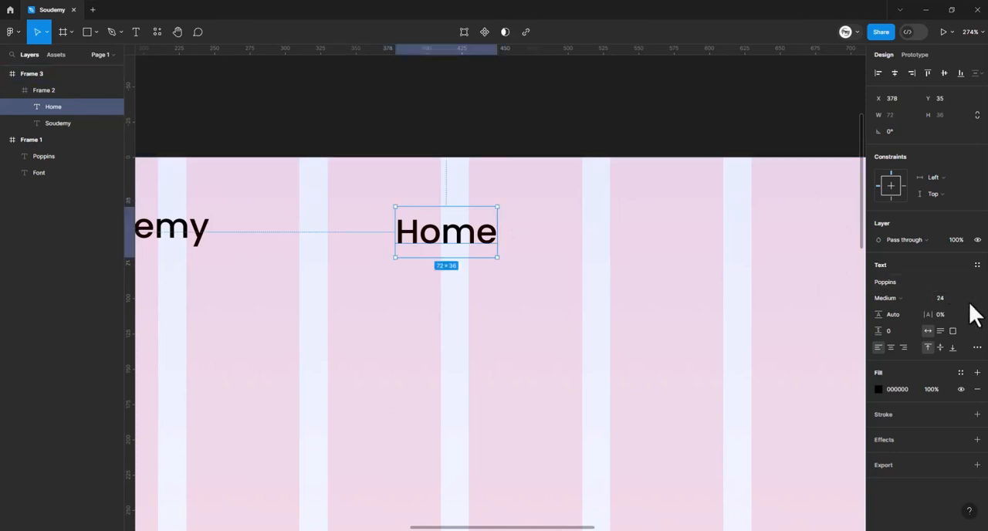
pyautogui.write('16')
pyautogui.press('Return')
pyautogui.click(718, 253)
pyautogui.moveTo(466, 233); pyautogui.dragTo(519, 248)
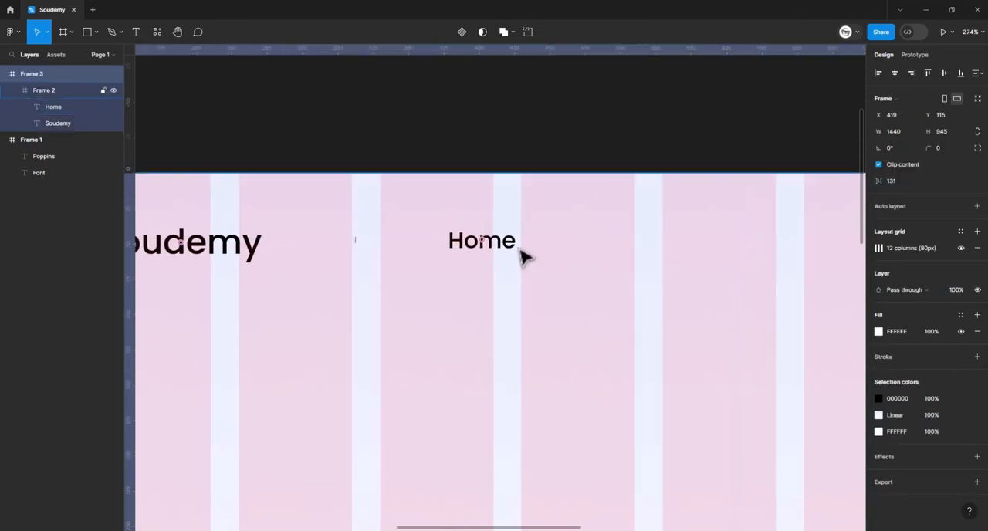
pyautogui.click(466, 245)
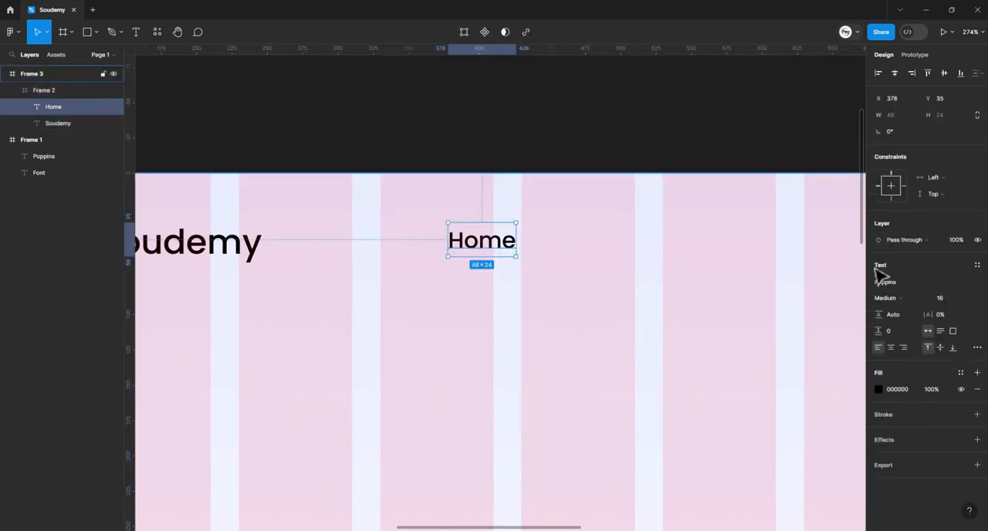
pyautogui.click(893, 303)
pyautogui.click(898, 302)
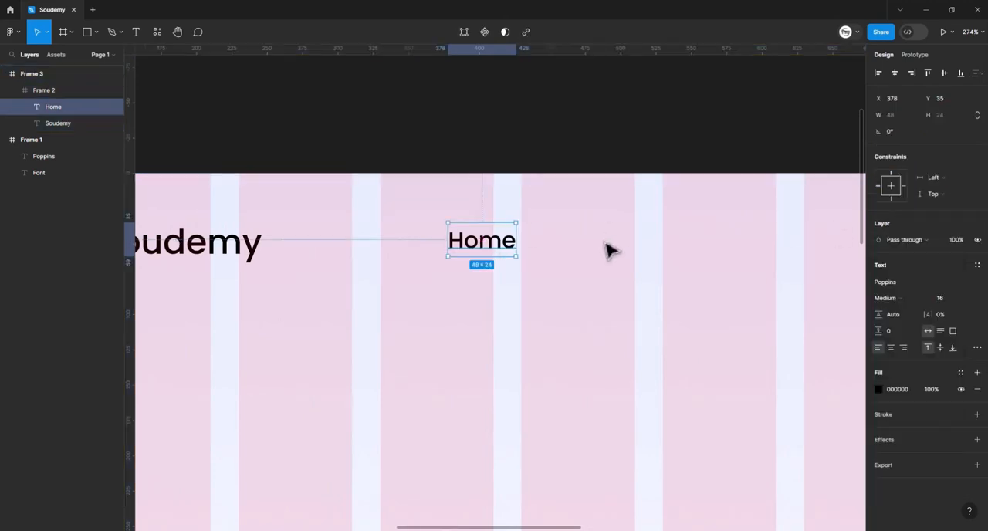
pyautogui.hscroll(-3, 618, 247)
pyautogui.click(625, 244)
# - Search the Material Symbols plugin for "down" and insert the expand_more chevron just after the "Home" text
pyautogui.hscroll(1, 609, 250)
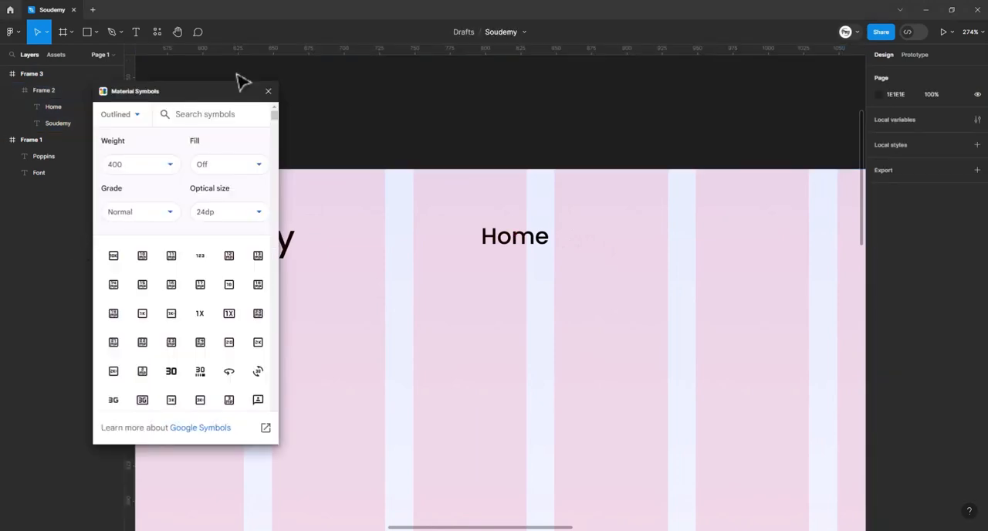
pyautogui.click(214, 114)
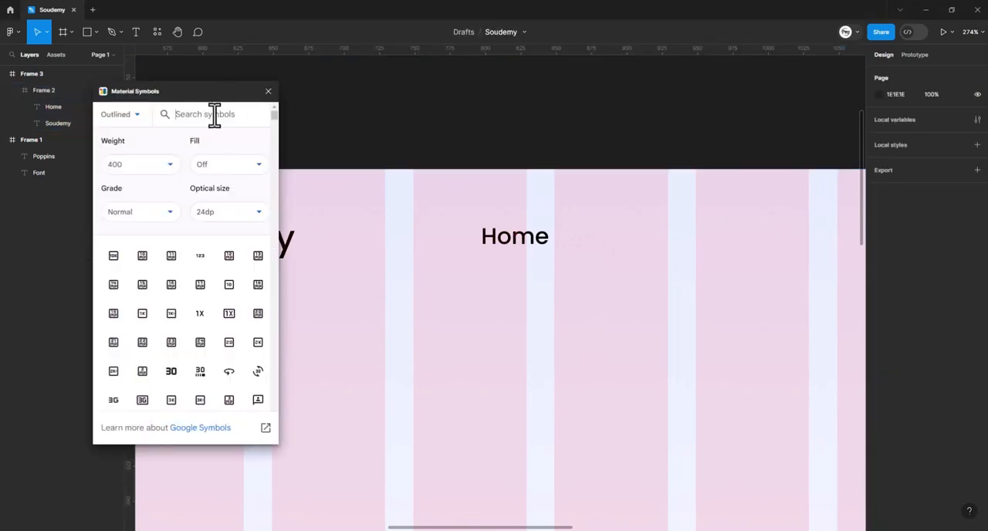
pyautogui.write('dow')
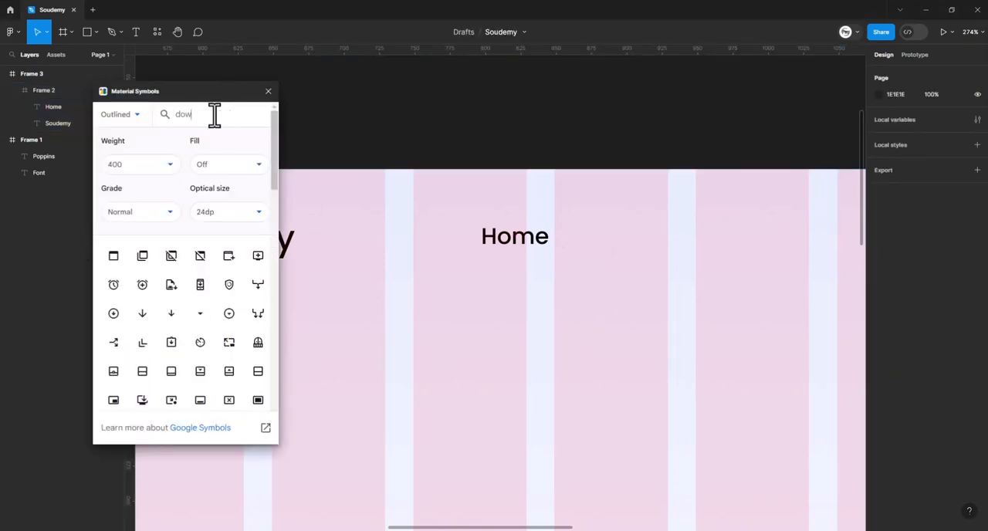
pyautogui.write('n')
pyautogui.scroll(-5, 165, 364)
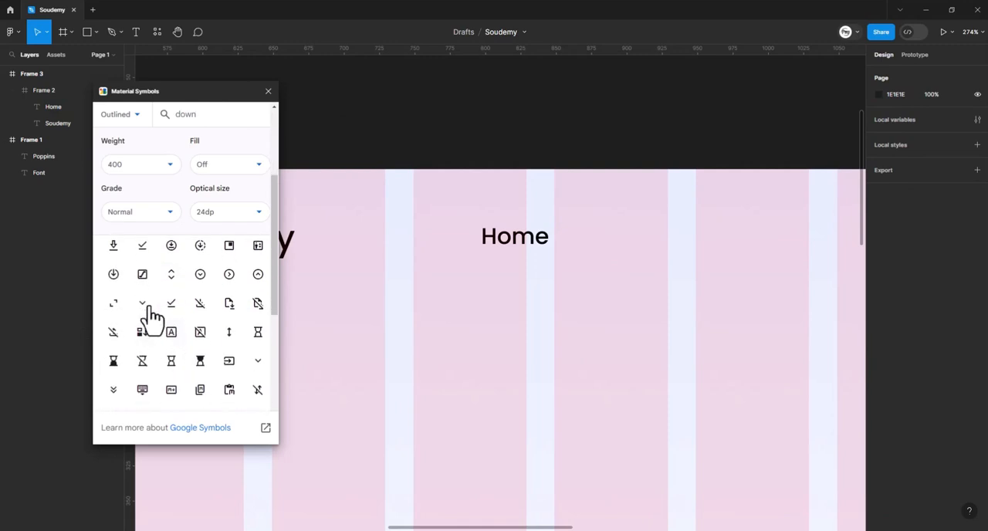
pyautogui.moveTo(144, 305); pyautogui.dragTo(579, 255)
pyautogui.click(267, 91)
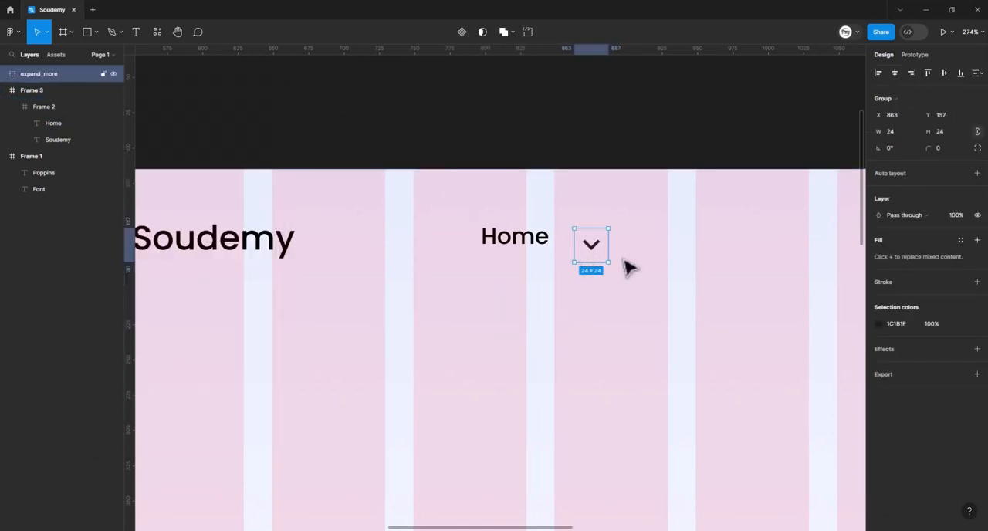
# - Set the corner radius of the chevron vector inside the expand_more icon to 1
pyautogui.hscroll(2, 609, 262)
pyautogui.doubleClick(567, 248)
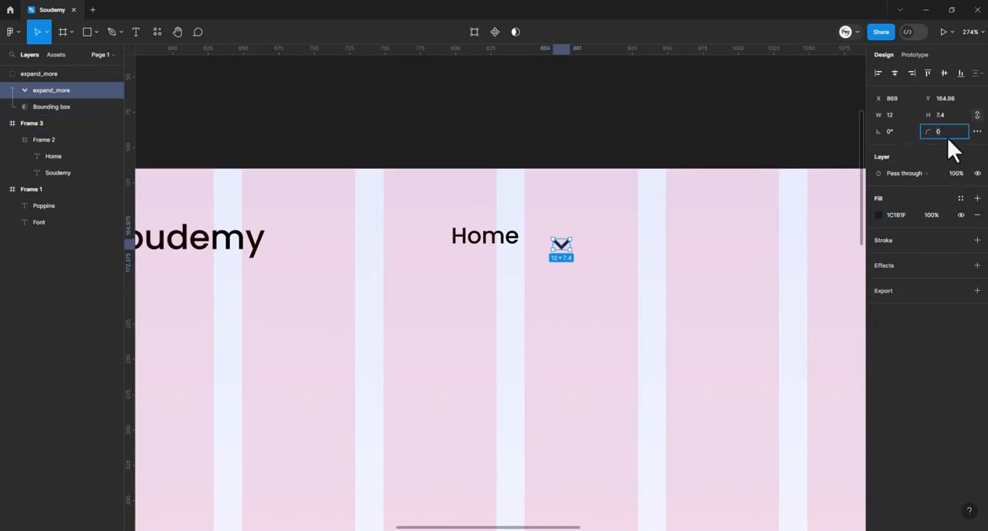
pyautogui.write('1')
pyautogui.press('Return')
pyautogui.click(754, 230)
# - Move the chevron icon closer to the "Home" text and line it up vertically with the word
pyautogui.scroll(1, 564, 293)
pyautogui.scroll(2, 564, 293)
pyautogui.click(572, 291)
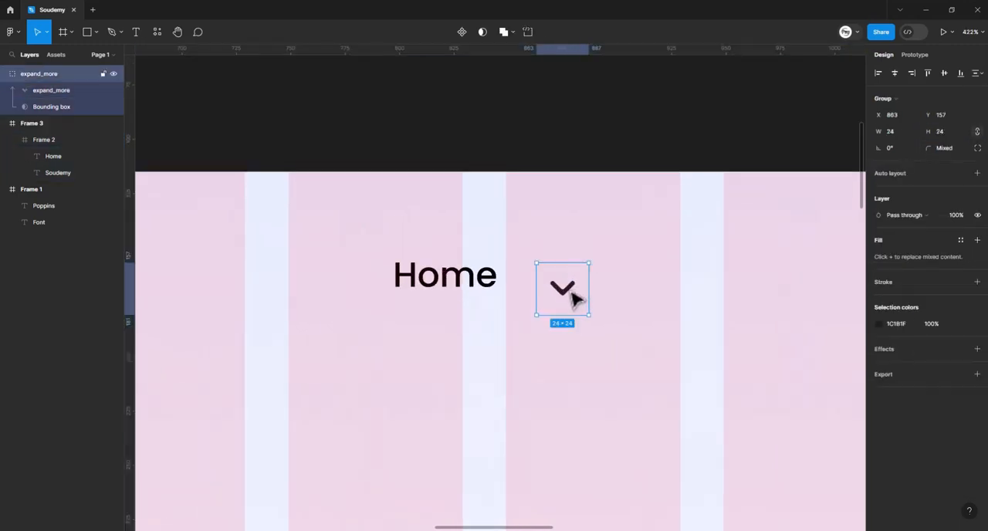
pyautogui.moveTo(575, 299); pyautogui.dragTo(542, 289)
pyautogui.click(615, 282)
# - Combine "Home" and its chevron into an auto layout above the page frame and turn it into a component
pyautogui.hscroll(-1, 615, 282)
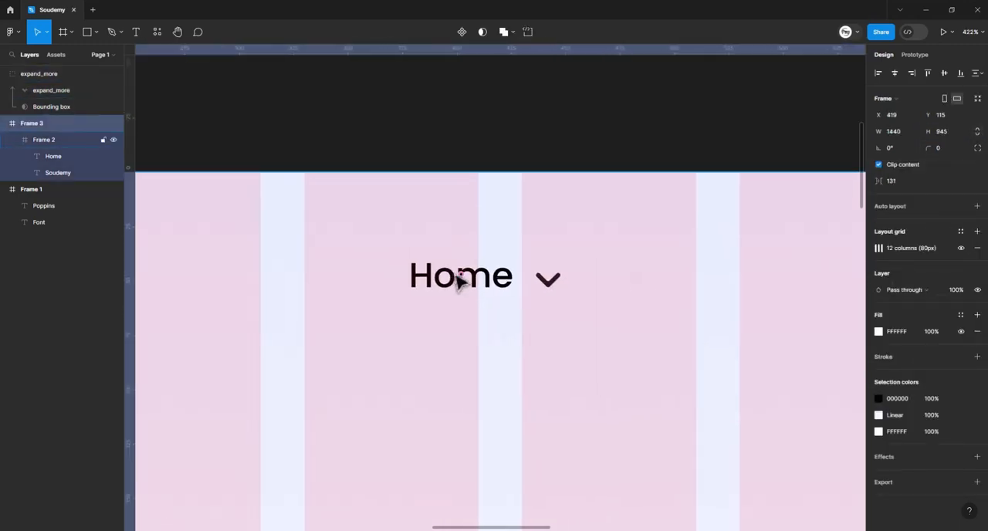
pyautogui.click(461, 281)
pyautogui.click(504, 286)
pyautogui.keyDown('shift'); pyautogui.click(569, 293); pyautogui.keyUp('shift')
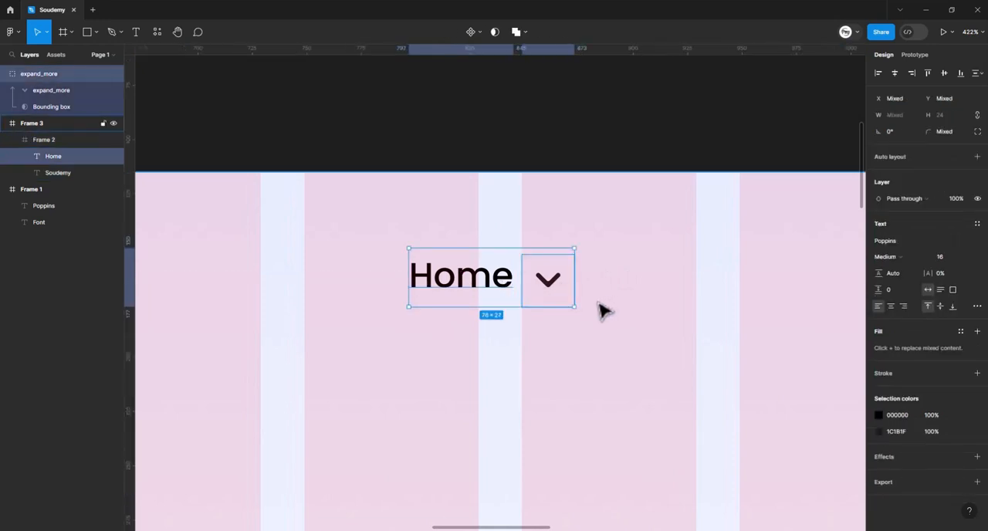
pyautogui.hotkey('shift', 'a')
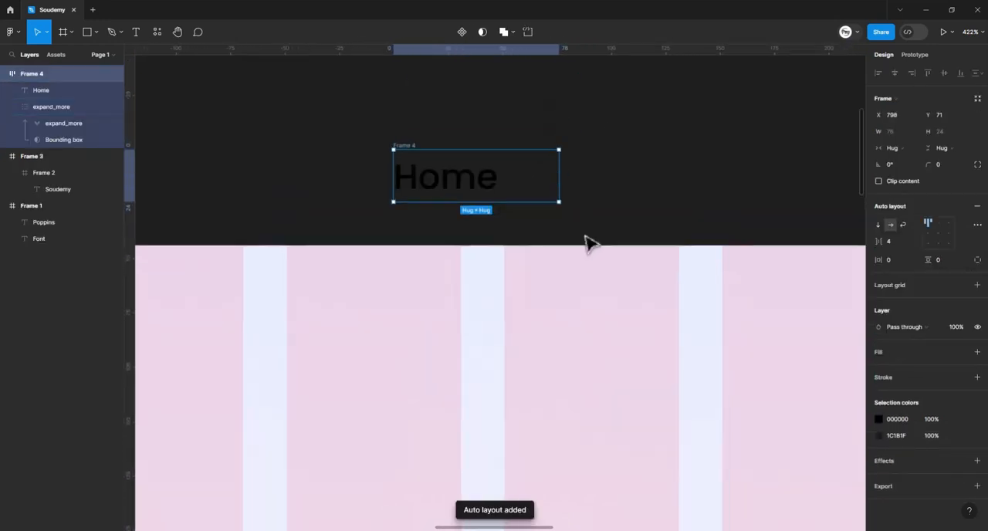
pyautogui.click(462, 31)
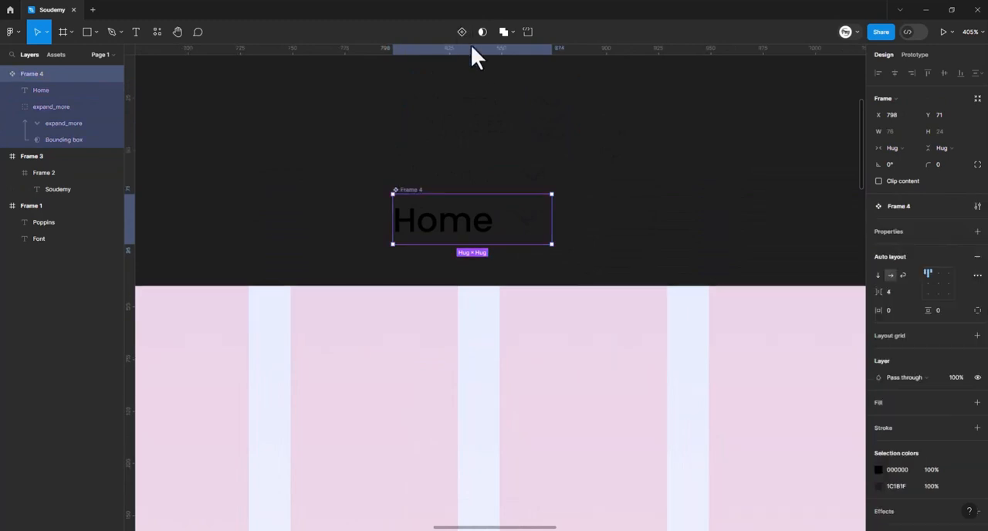
# - Create a text property named "Text" for the "Home" label of the component
pyautogui.hscroll(1, 548, 187)
pyautogui.scroll(-1, 549, 188)
pyautogui.click(433, 221)
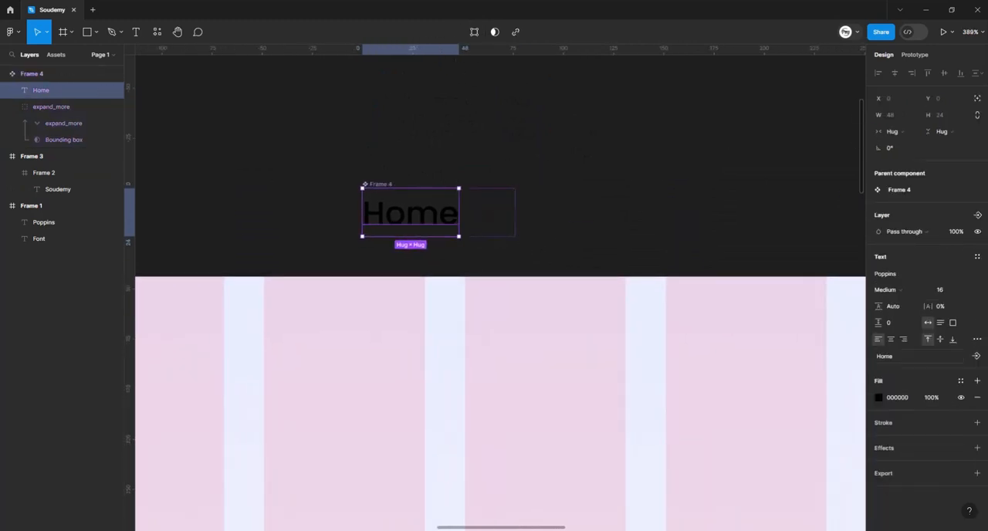
pyautogui.click(976, 356)
pyautogui.click(536, 277)
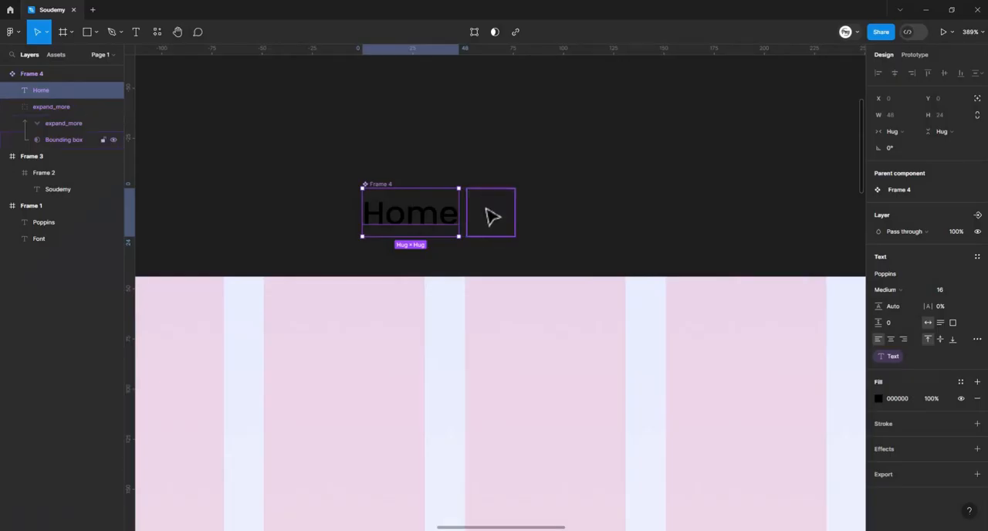
# - Create a boolean property "Show expand_more" with the value True for the component's chevron
pyautogui.click(489, 213)
pyautogui.click(977, 266)
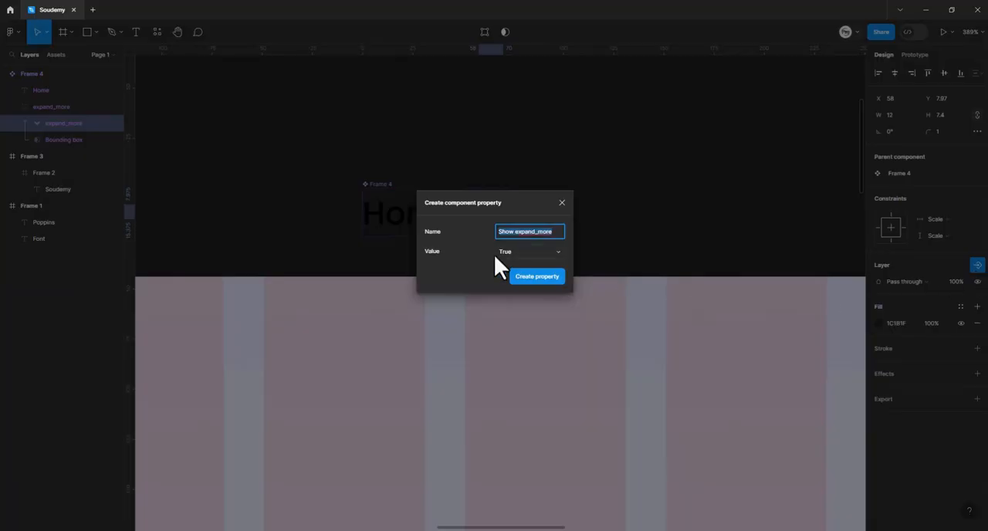
pyautogui.click(540, 279)
pyautogui.click(624, 207)
# - Place a copy of the "Home" component in the gradient frame's header, at the start of the third grid column
pyautogui.scroll(-2, 618, 215)
pyautogui.click(489, 208)
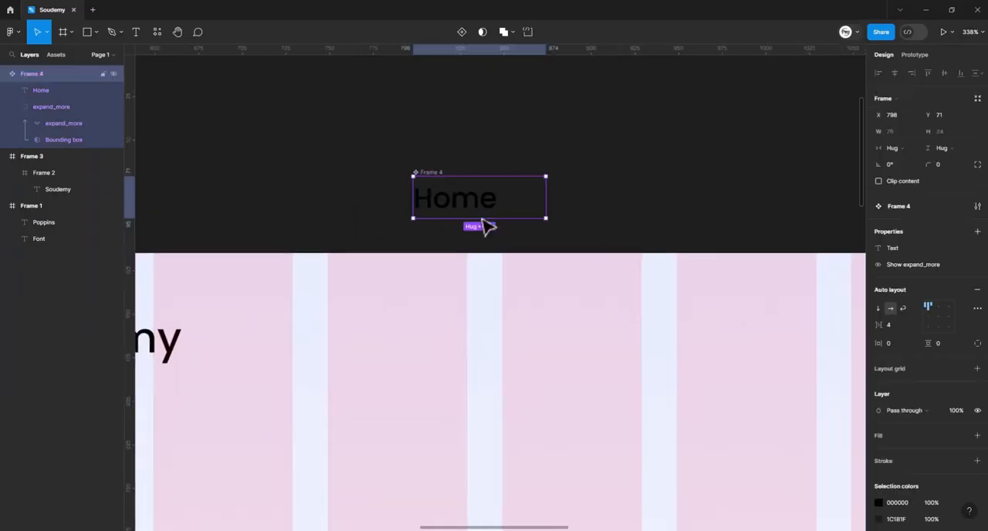
pyautogui.moveTo(483, 224); pyautogui.dragTo(383, 247)
pyautogui.click(545, 229)
pyautogui.scroll(-3, 540, 229)
pyautogui.click(520, 229)
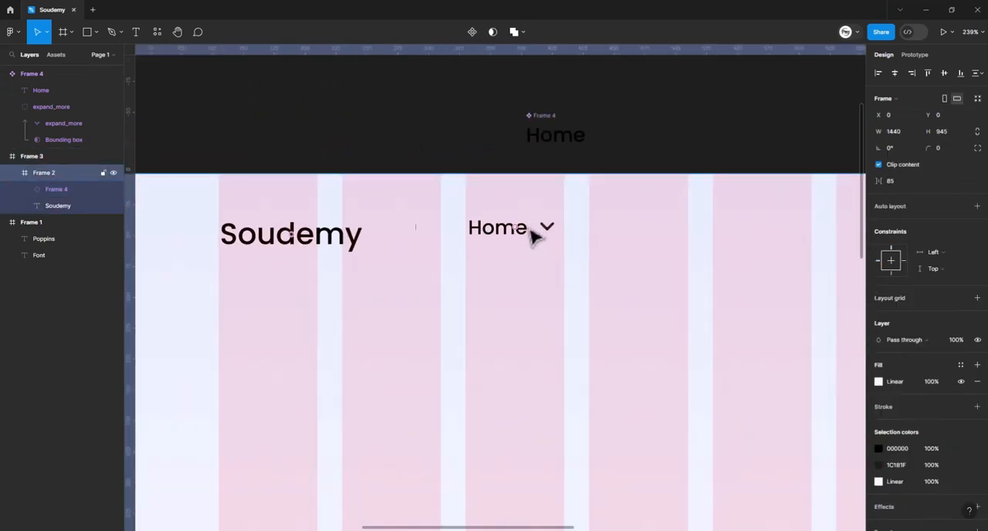
# - Duplicate the header's "Home" instance and place the copy beside it at X 422, Y 31
pyautogui.hscroll(2, 750, 264)
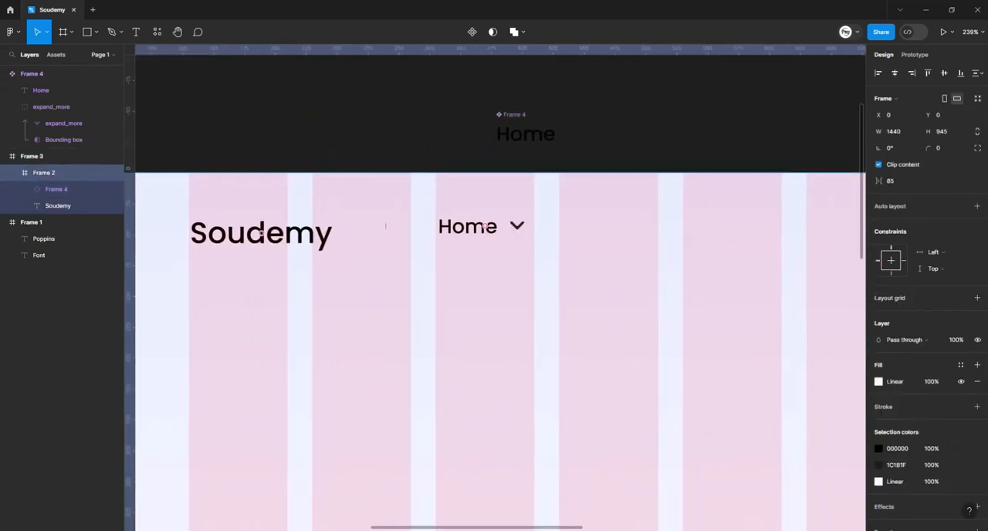
pyautogui.hscroll(2, 441, 234)
pyautogui.scroll(2, 717, 249)
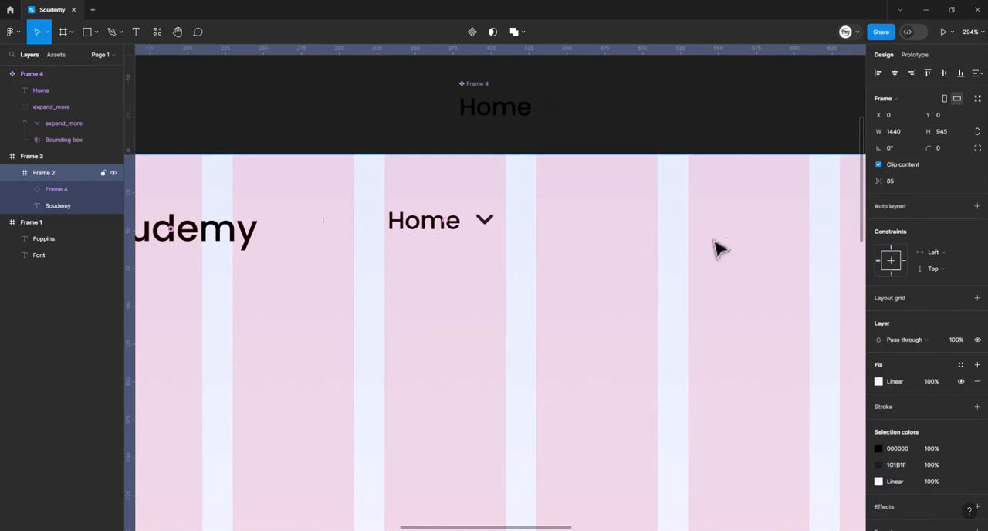
pyautogui.click(459, 229)
pyautogui.moveTo(458, 229); pyautogui.dragTo(586, 227)
pyautogui.hscroll(2, 598, 226)
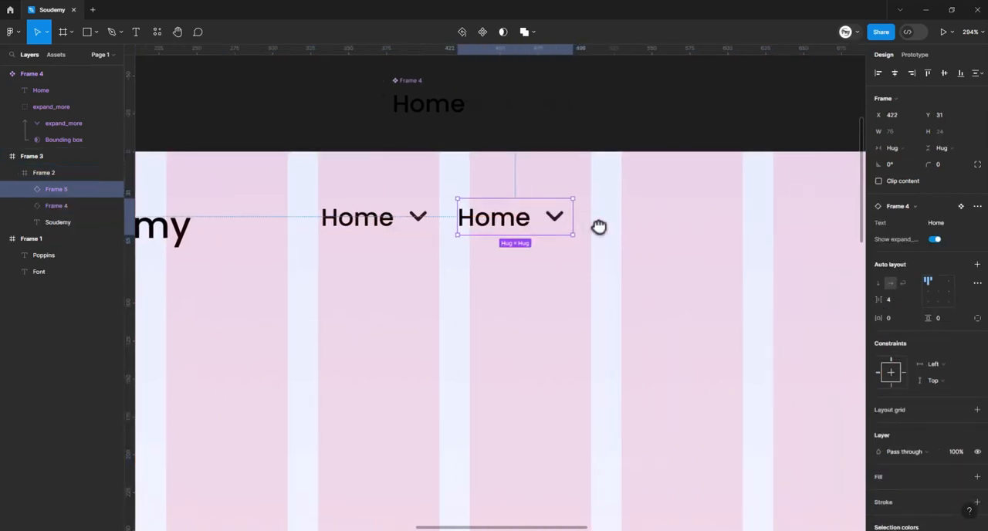
# - Change the duplicated menu item's text property to "About us"
pyautogui.hscroll(1, 599, 226)
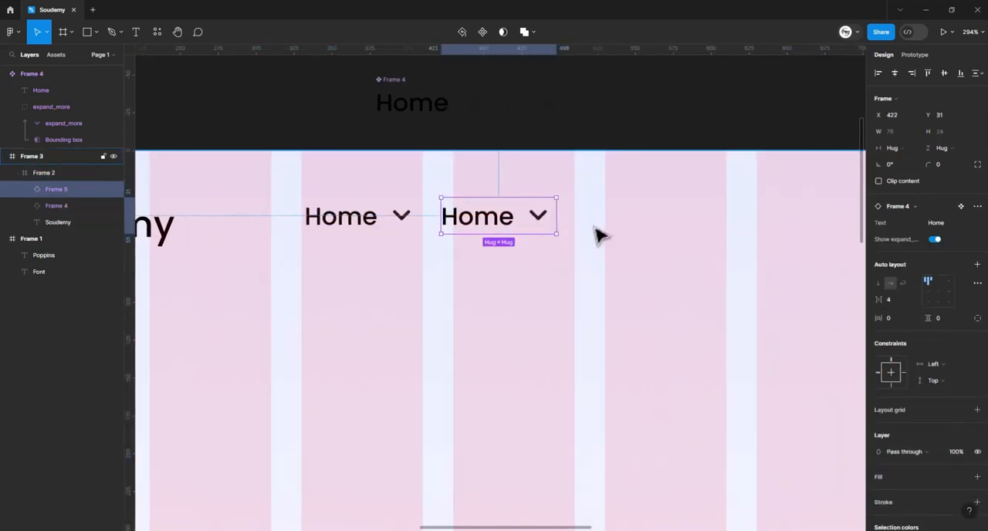
pyautogui.click(945, 222)
pyautogui.hotkey('alt', 'Tab')
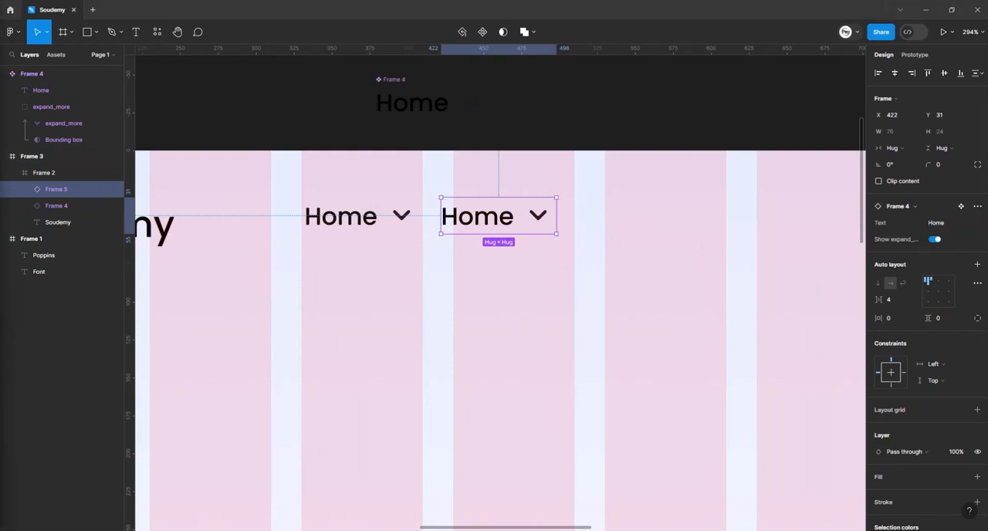
pyautogui.click(935, 223)
pyautogui.write('About us')
pyautogui.press('Return')
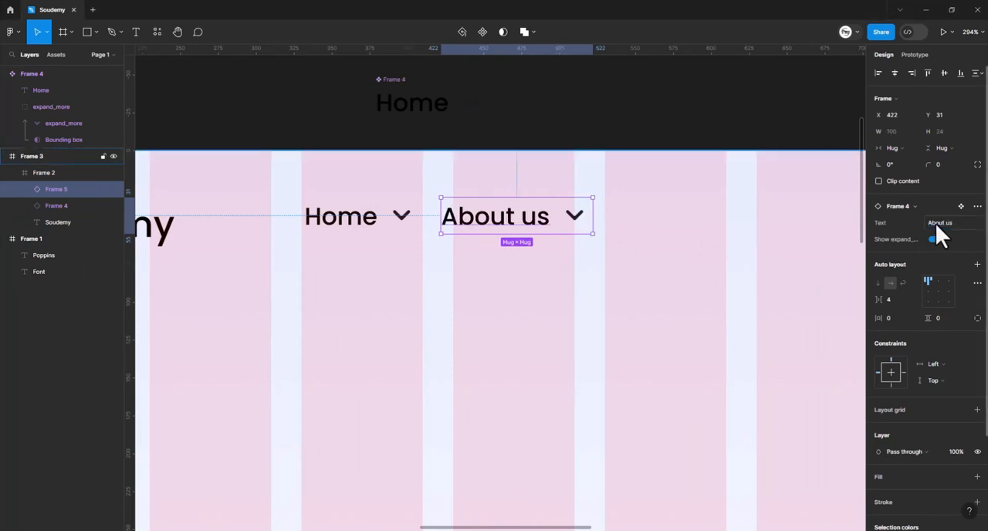
# - Turn off the chevron property on the "About us" menu item
pyautogui.click(934, 239)
pyautogui.click(683, 267)
pyautogui.hscroll(2, 540, 254)
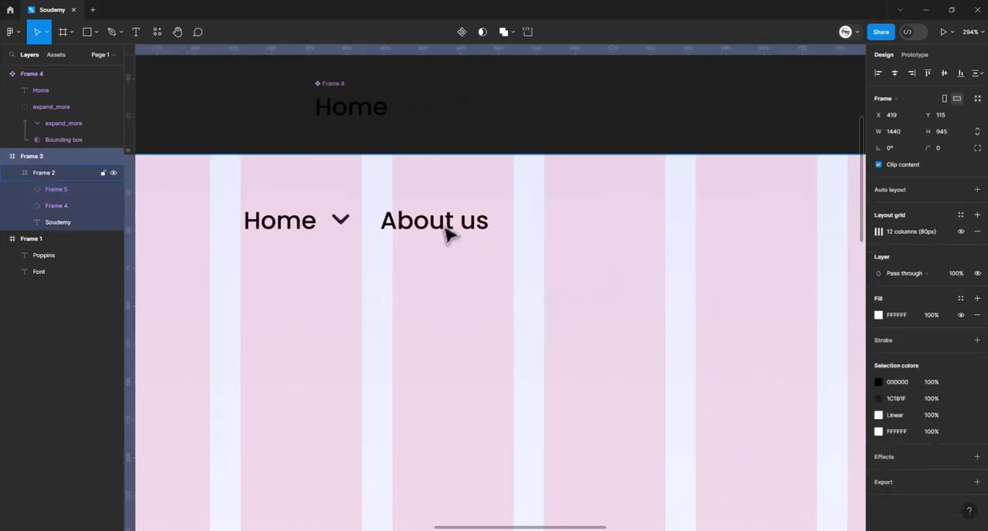
# - Duplicate the "About us" item at X 533, Y 31, show its chevron and change its text to "Services"
pyautogui.click(444, 229)
pyautogui.moveTo(444, 228); pyautogui.dragTo(598, 227)
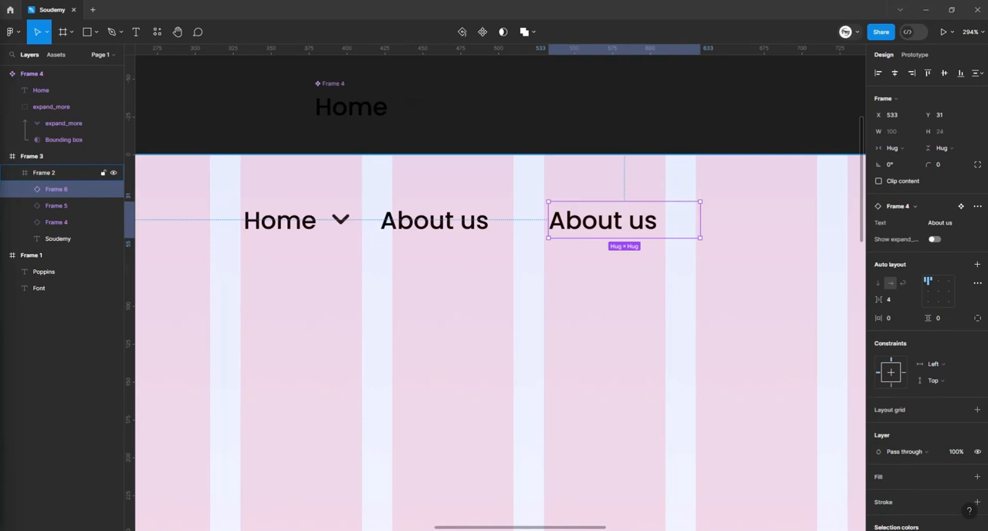
pyautogui.click(935, 239)
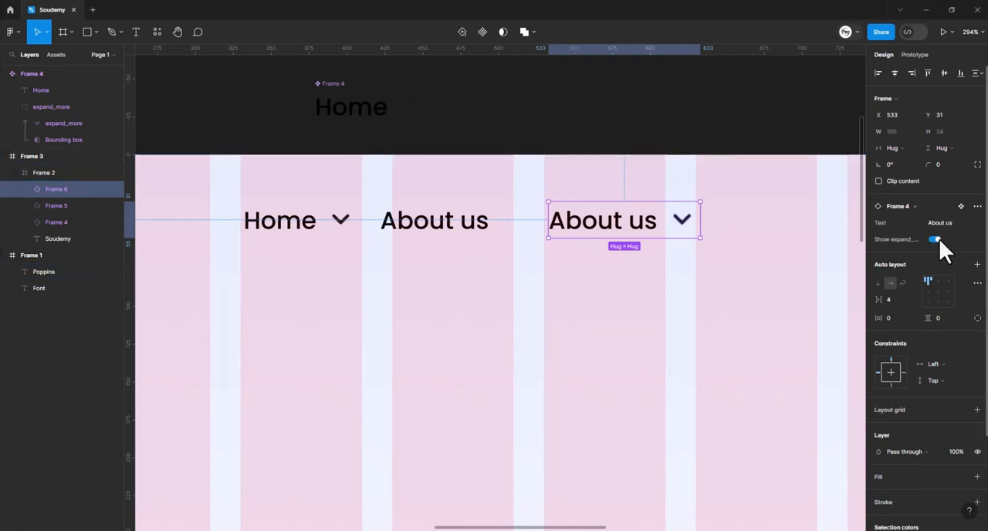
pyautogui.click(940, 224)
pyautogui.write('Services')
pyautogui.press('Return')
pyautogui.click(627, 297)
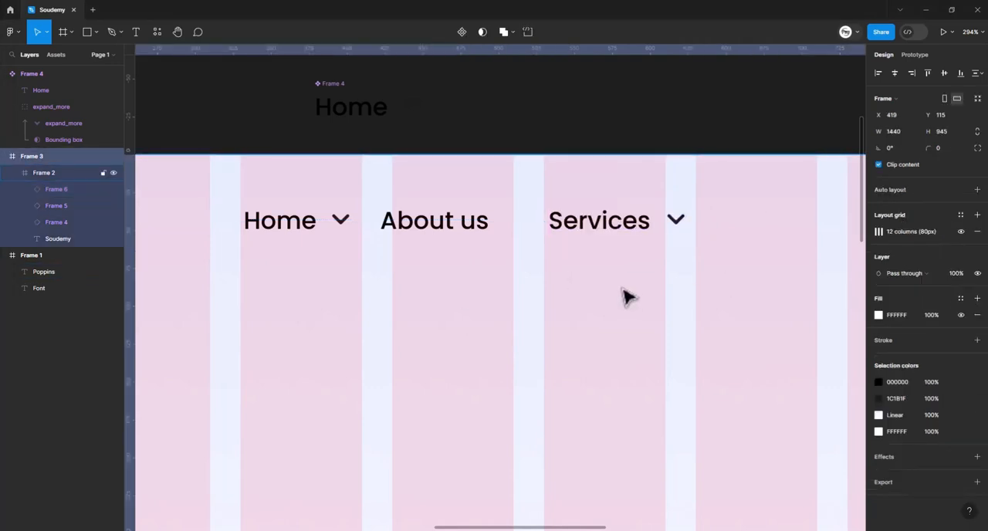
# - Duplicate the "Services" menu item at X 643, Y 31 and change the copy's text to "Blog"
pyautogui.hscroll(2, 626, 297)
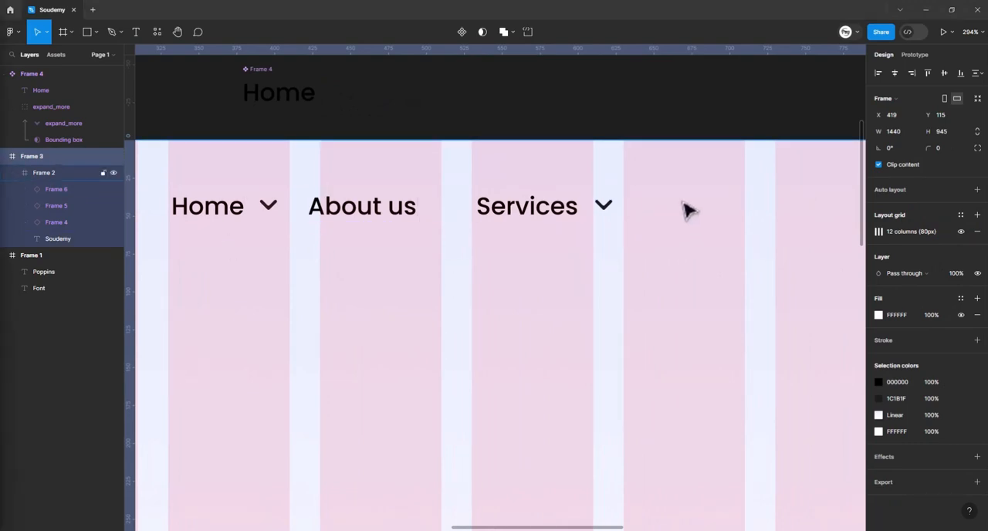
pyautogui.click(548, 209)
pyautogui.click(529, 214)
pyautogui.moveTo(529, 213); pyautogui.dragTo(698, 210)
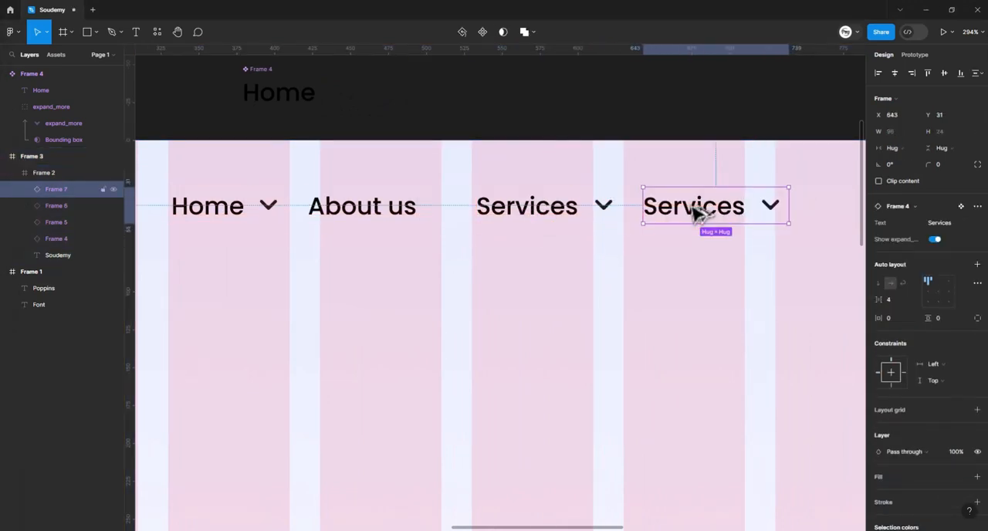
pyautogui.write('Blog')
pyautogui.press('Return')
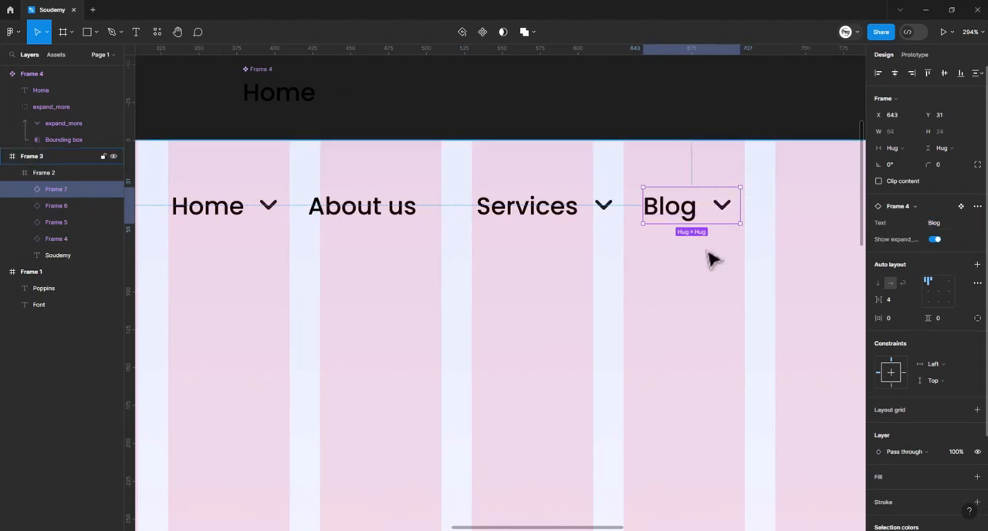
# - Duplicate the "Blog" item at X 718, Y 29, change its text to "Contact us" and hide its chevron
pyautogui.moveTo(756, 271); pyautogui.dragTo(638, 268)
pyautogui.click(629, 259)
pyautogui.click(542, 205)
pyautogui.moveTo(609, 214); pyautogui.dragTo(663, 204)
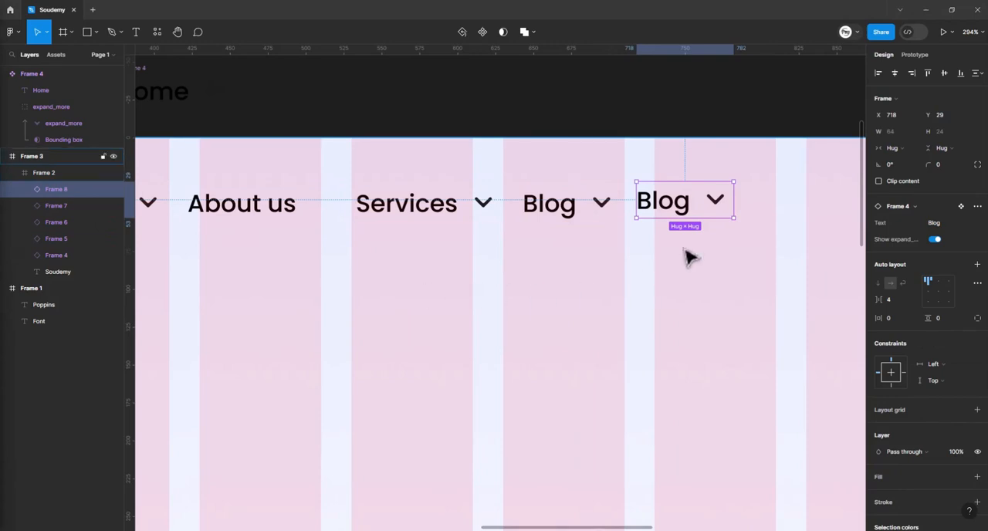
pyautogui.click(937, 223)
pyautogui.write('Contact us')
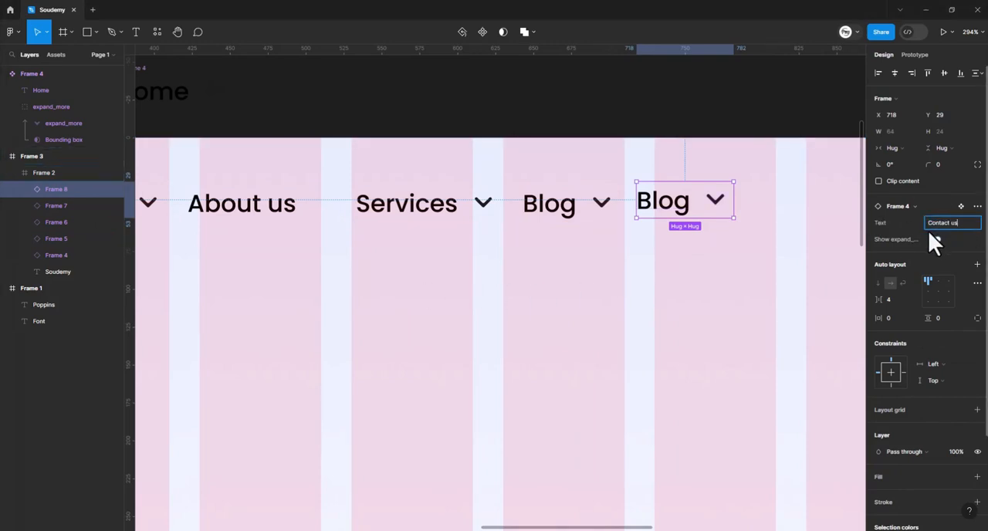
pyautogui.press('Return')
pyautogui.click(690, 254)
pyautogui.scroll(-3, 591, 247)
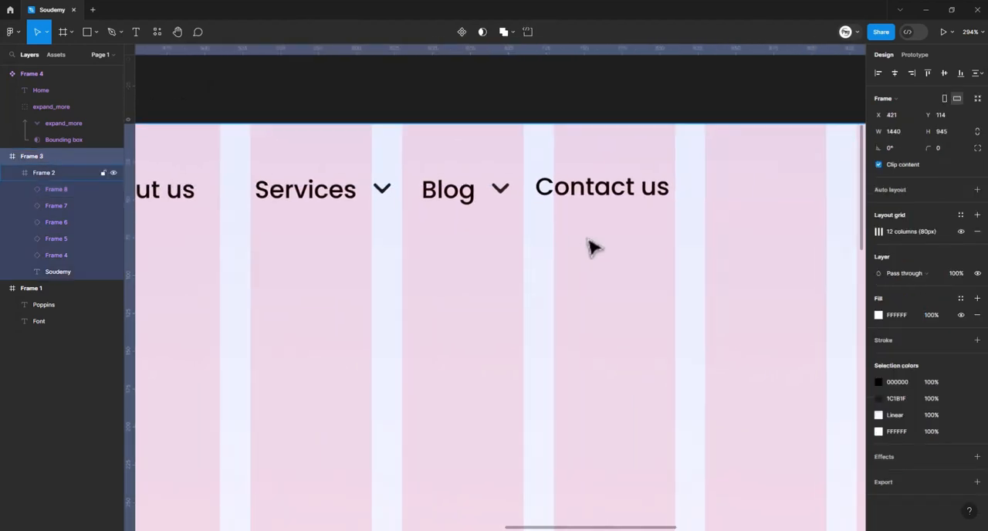
# - Combine the five menu items from "Home" to "Contact us" into a horizontal auto layout with a spacing of 30
pyautogui.hscroll(-3, 594, 247)
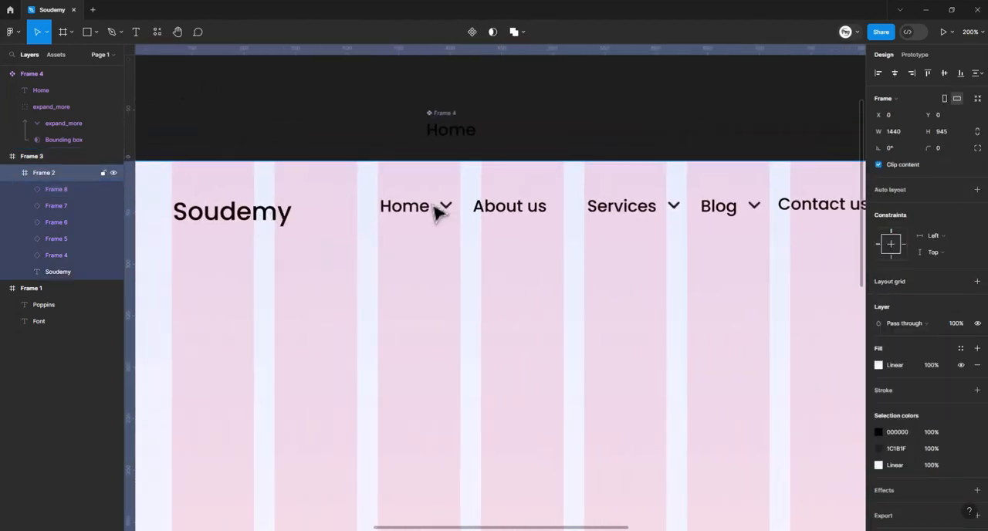
pyautogui.moveTo(436, 213); pyautogui.dragTo(807, 215)
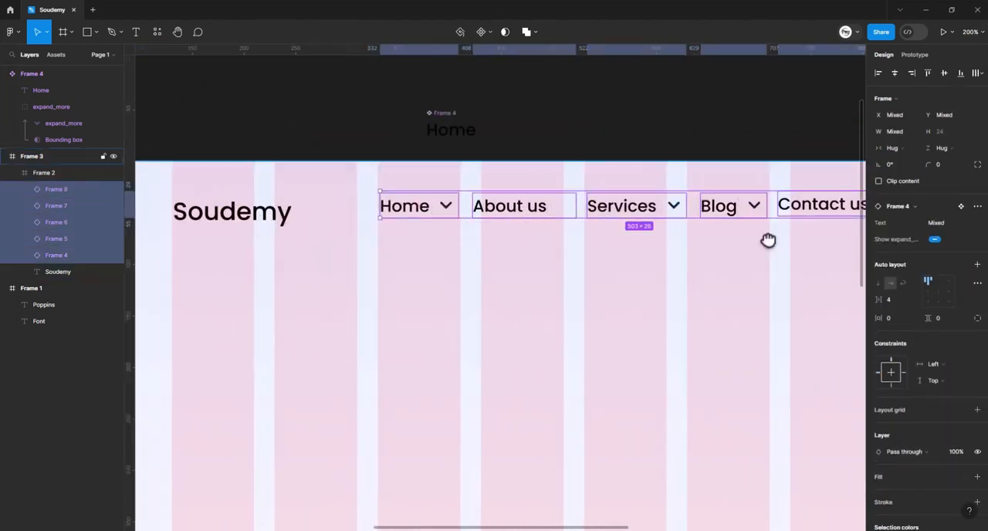
pyautogui.hscroll(5, 768, 240)
pyautogui.hotkey('shift', 'a')
pyautogui.hscroll(-4, 302, 258)
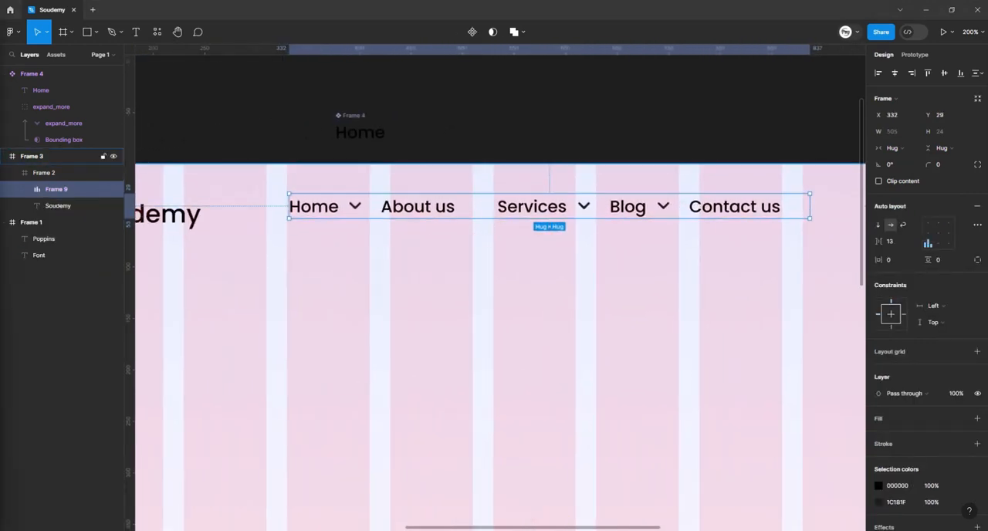
pyautogui.click(891, 242)
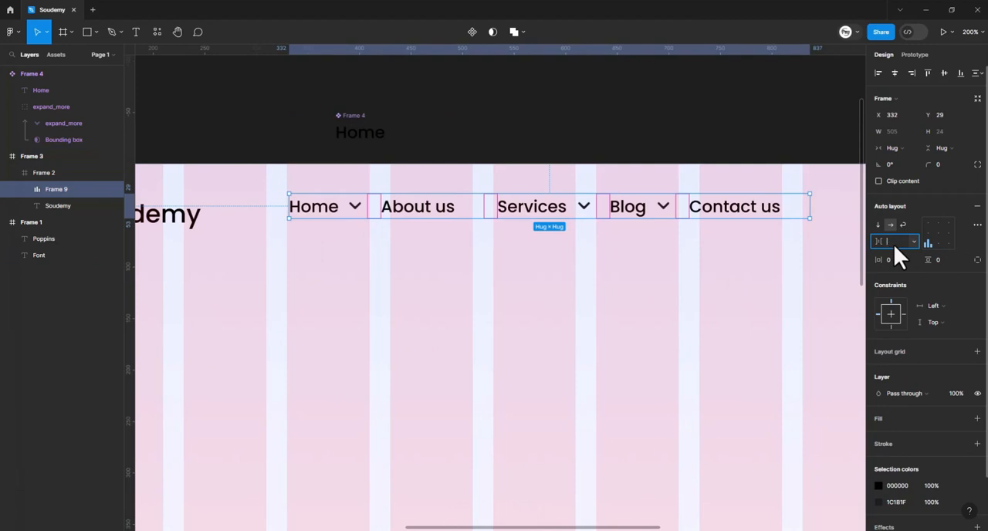
pyautogui.write('30')
pyautogui.press('Return')
pyautogui.click(360, 354)
# - Center the menu's auto layout frame horizontally in the gradient frame
pyautogui.hscroll(1, 465, 306)
pyautogui.scroll(-3, 467, 310)
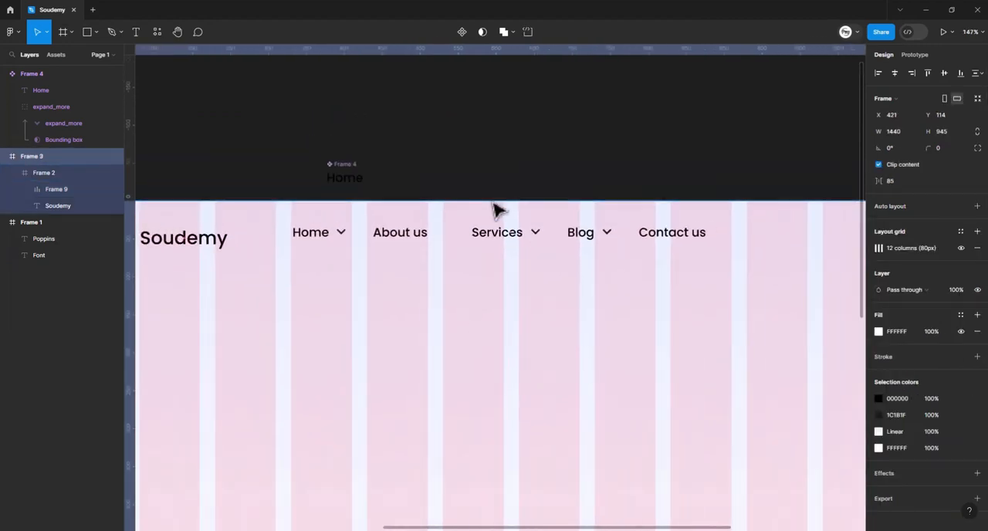
pyautogui.click(493, 237)
pyautogui.hscroll(10, 413, 253)
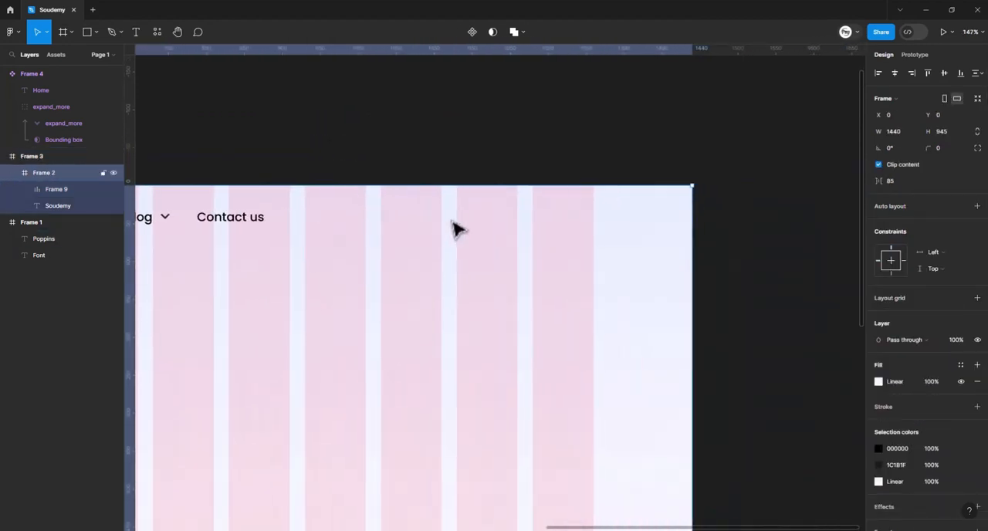
pyautogui.scroll(-1, 457, 228)
pyautogui.doubleClick(271, 220)
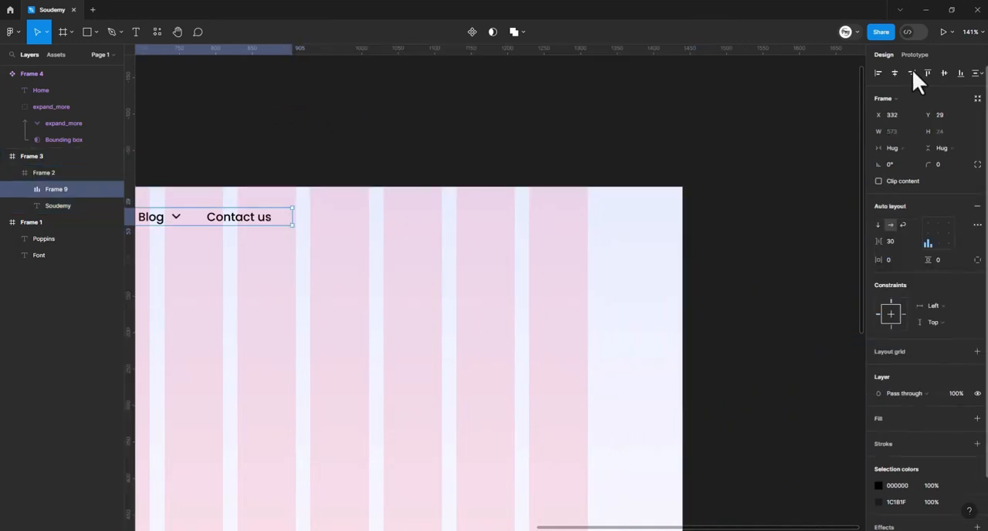
pyautogui.click(895, 74)
# - Draw a button frame of about 172 × 49 over the last two grid columns of the header and fill it with 293FCC
pyautogui.moveTo(341, 288); pyautogui.dragTo(460, 280)
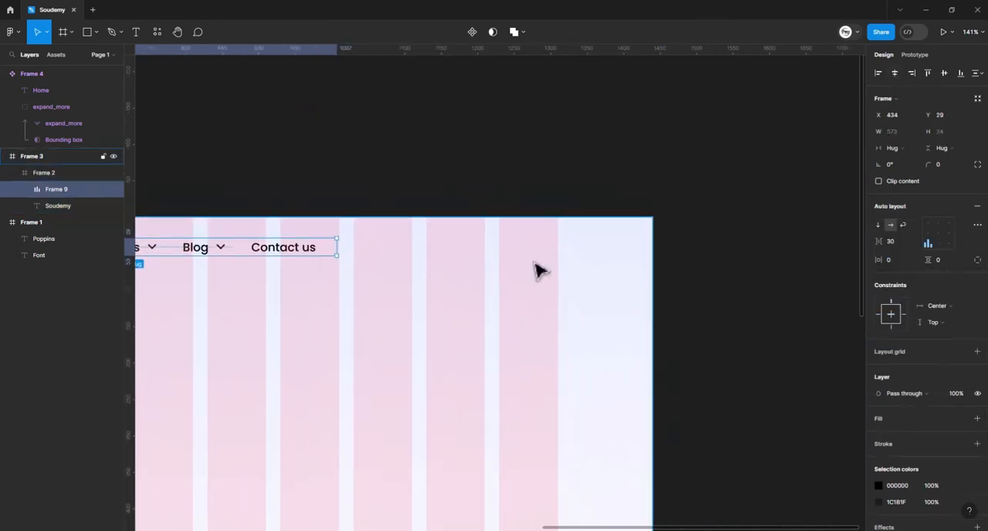
pyautogui.press('f')
pyautogui.moveTo(432, 244); pyautogui.dragTo(557, 280)
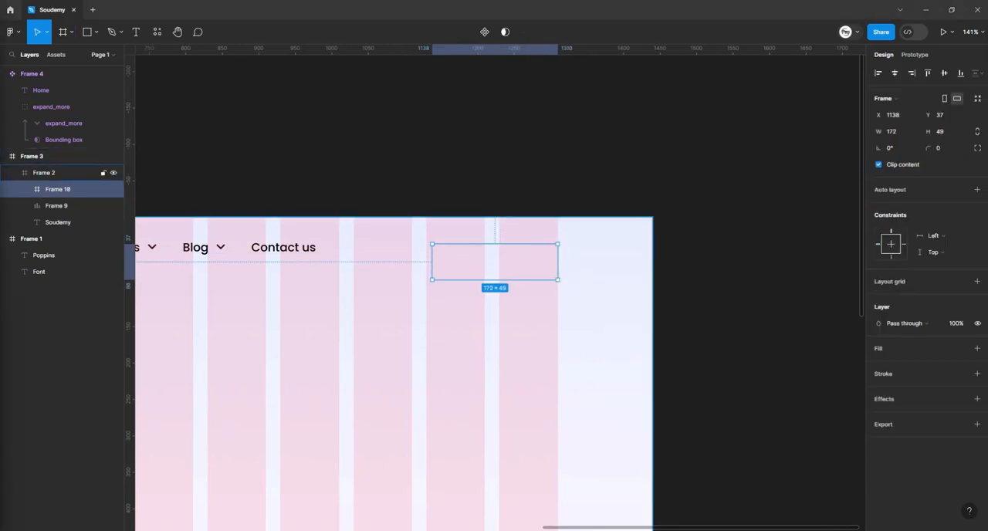
pyautogui.click(890, 348)
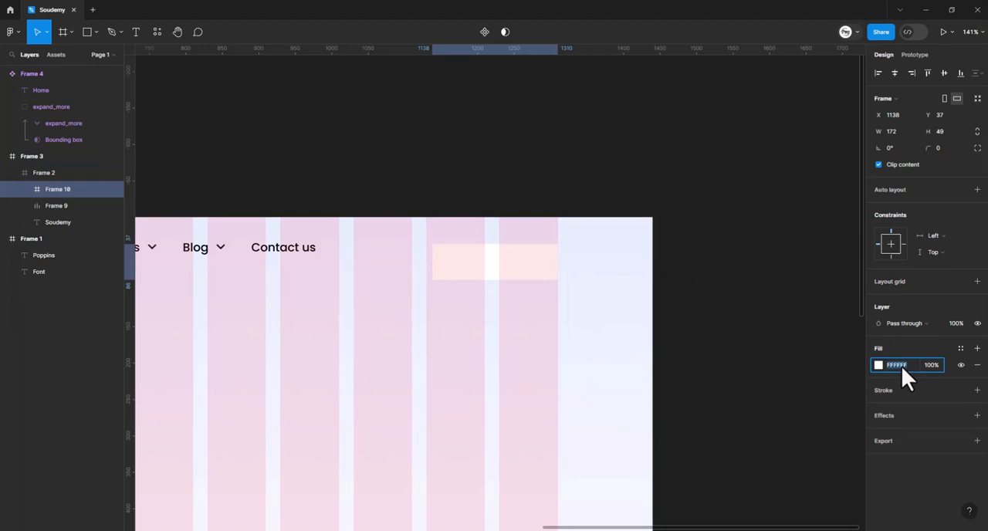
pyautogui.write('293FCC')
pyautogui.press('Return')
pyautogui.press('Escape')
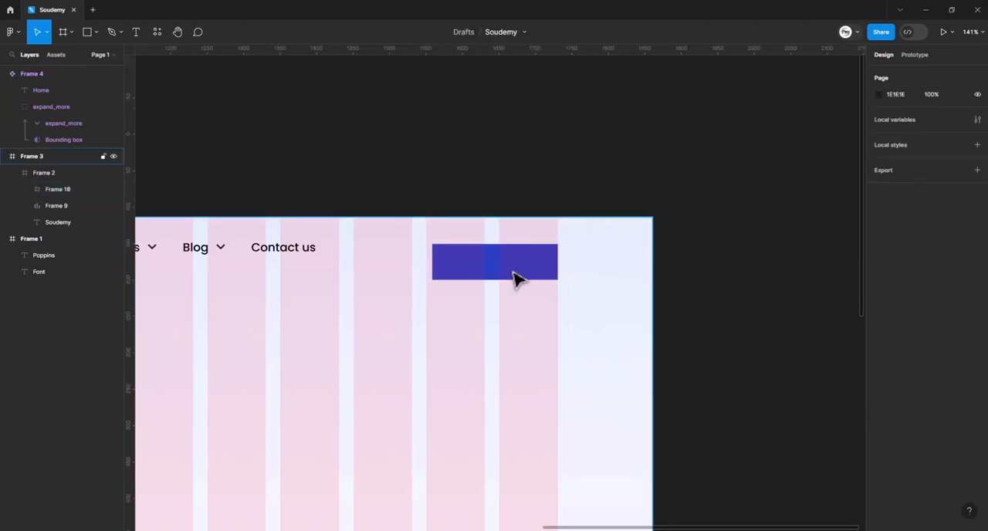
# - Set the corner radius of the outer 1440 × 945 frame to 6 and its opacity to 100%
pyautogui.click(516, 278)
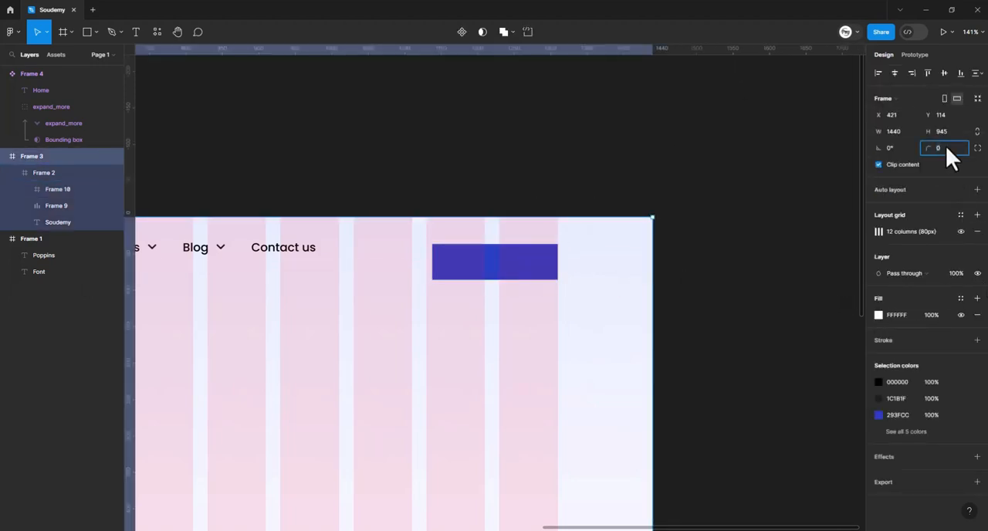
pyautogui.write('6')
pyautogui.press('Return')
pyautogui.press('3')
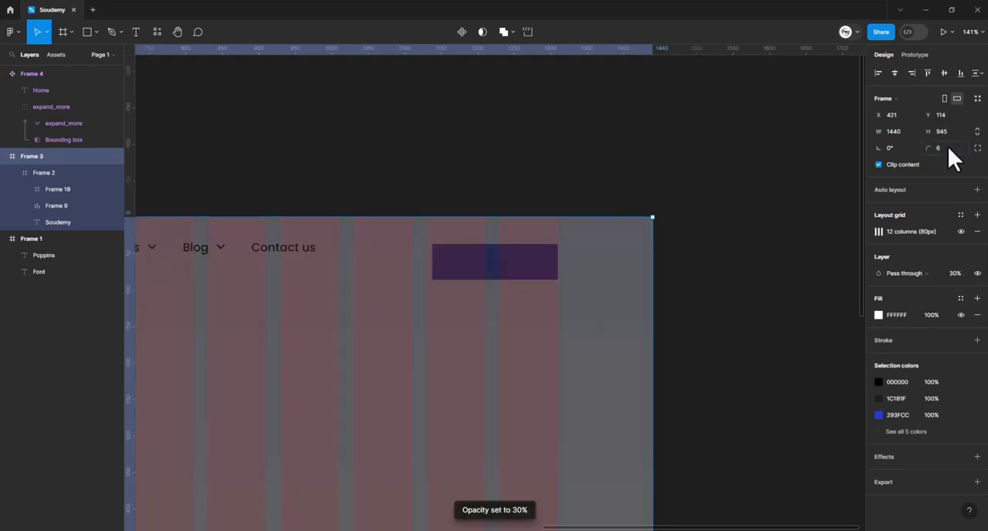
pyautogui.press('0')
pyautogui.click(734, 154)
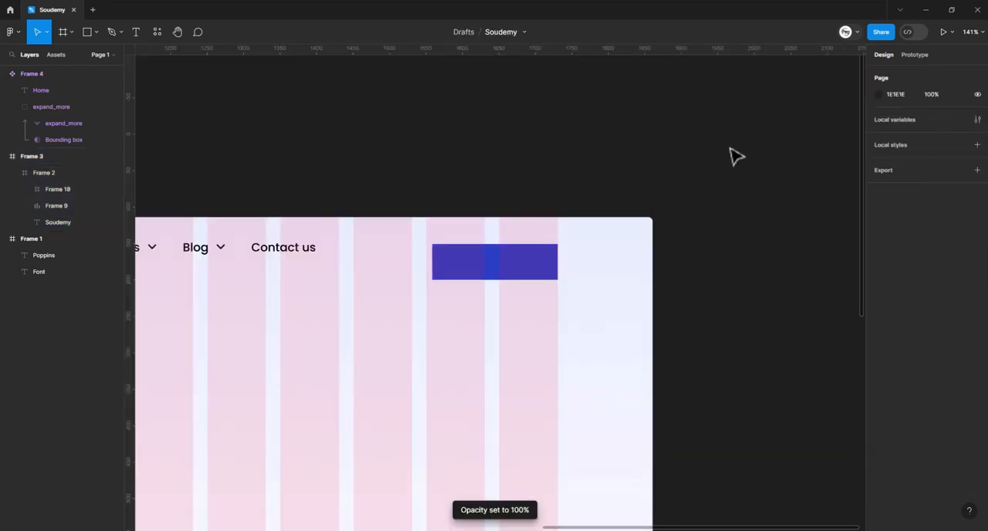
# - Set the blue button frame's corner radius to 6 and move it to X 1140, Y 22
pyautogui.click(507, 261)
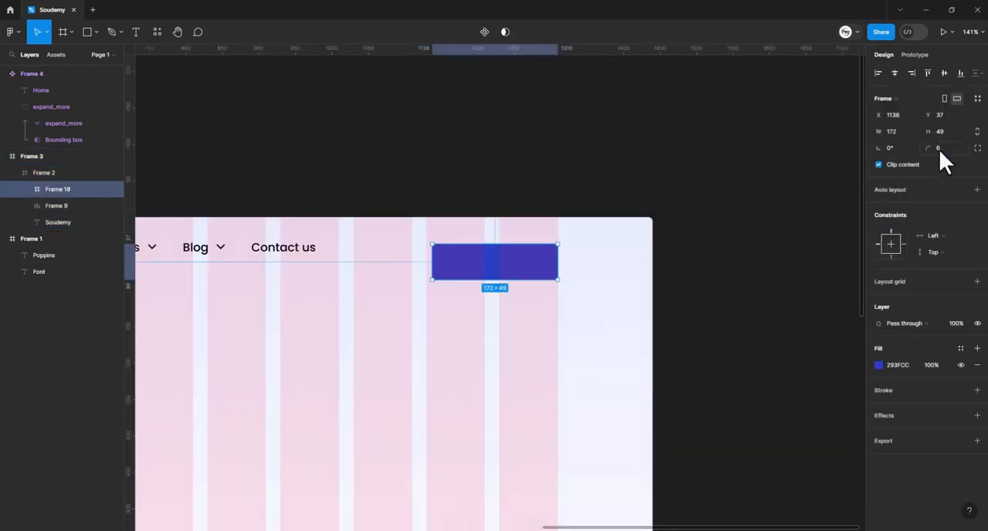
pyautogui.click(560, 298)
pyautogui.click(512, 271)
pyautogui.moveTo(512, 271); pyautogui.dragTo(511, 260)
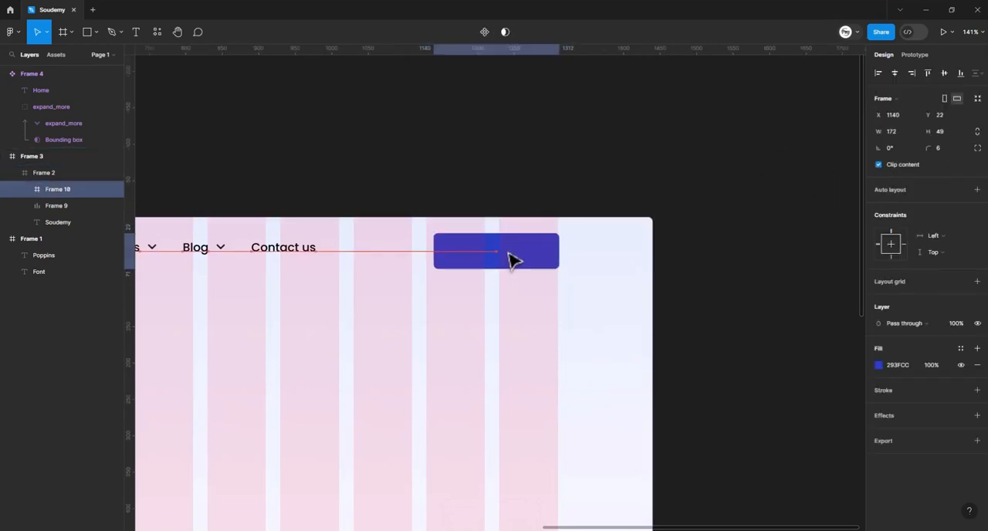
pyautogui.click(553, 169)
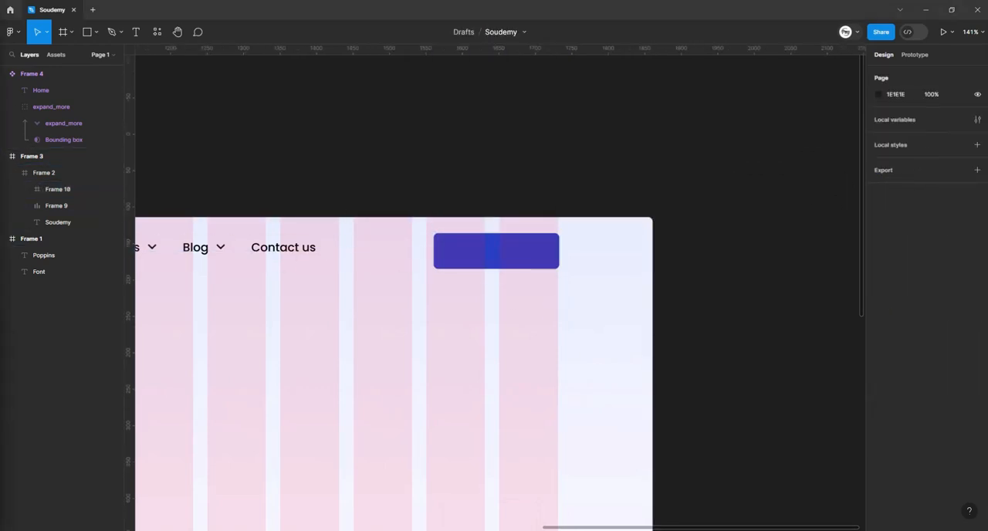
# - Add a white Poppins Medium 18 "Try Free" label to the blue button and center it horizontally and vertically
pyautogui.click(314, 221)
pyautogui.hotkey('ctrl', 'v')
pyautogui.moveTo(500, 294); pyautogui.dragTo(509, 262)
pyautogui.click(896, 74)
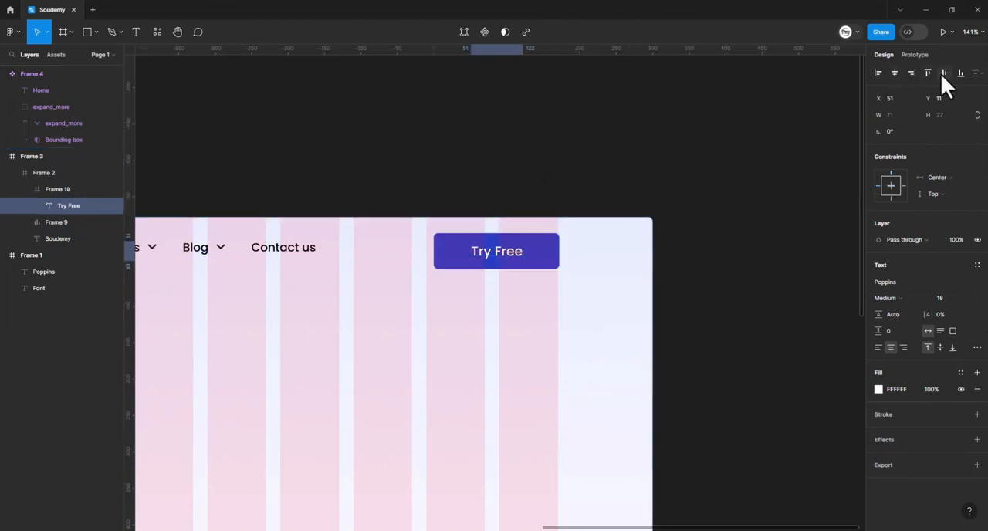
pyautogui.click(943, 74)
# - Combine the Soudemy logo, the menu and the "Try Free" button into one auto layout frame
pyautogui.hscroll(-2, 670, 145)
pyautogui.scroll(-5, 672, 170)
pyautogui.click(557, 205)
pyautogui.hscroll(-2, 558, 206)
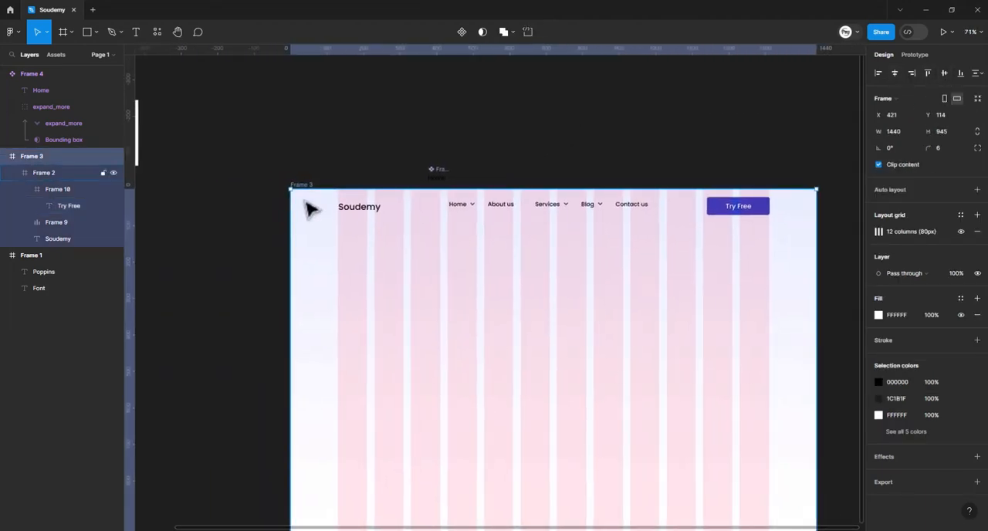
pyautogui.click(364, 213)
pyautogui.click(365, 213)
pyautogui.keyDown('shift'); pyautogui.click(474, 212); pyautogui.keyUp('shift')
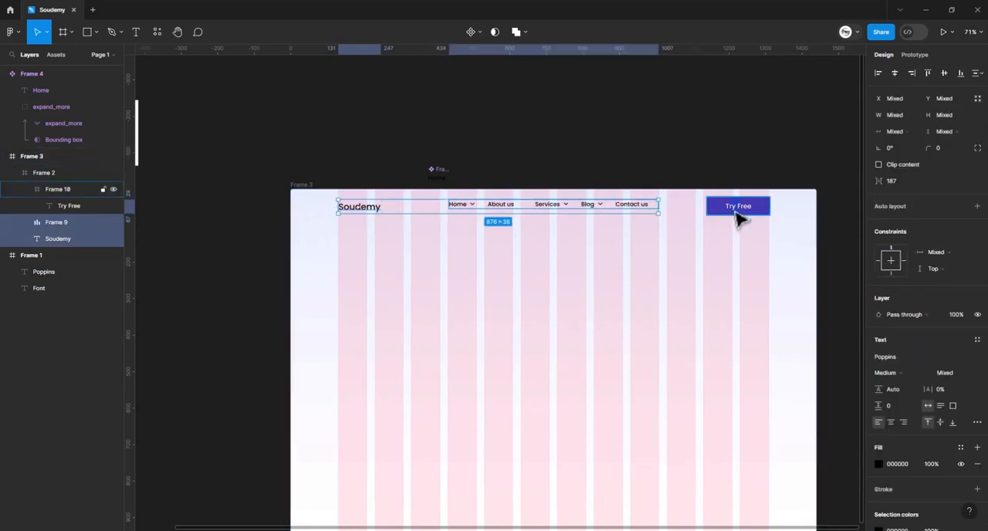
pyautogui.keyDown('shift'); pyautogui.click(735, 214); pyautogui.keyUp('shift')
pyautogui.hotkey('shift', 'a')
pyautogui.click(454, 247)
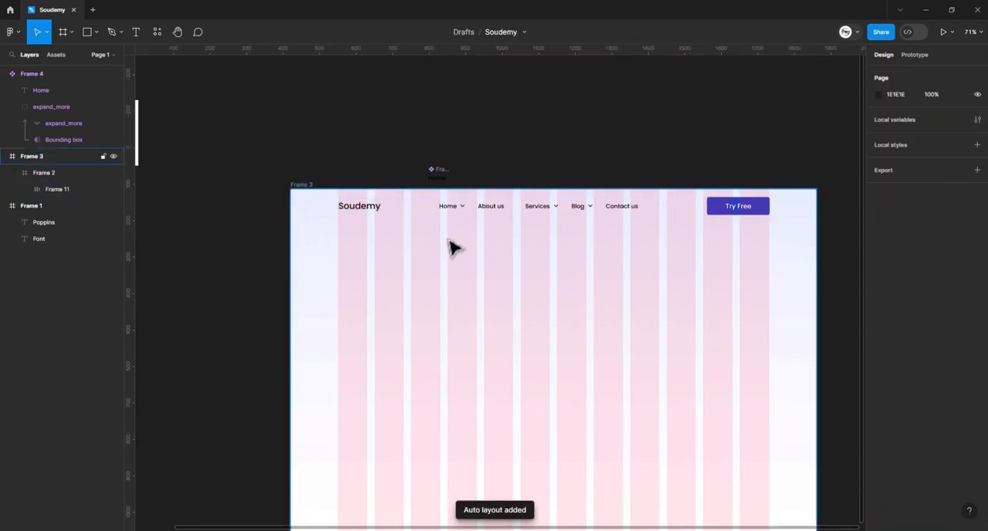
pyautogui.hscroll(1, 657, 212)
pyautogui.doubleClick(624, 216)
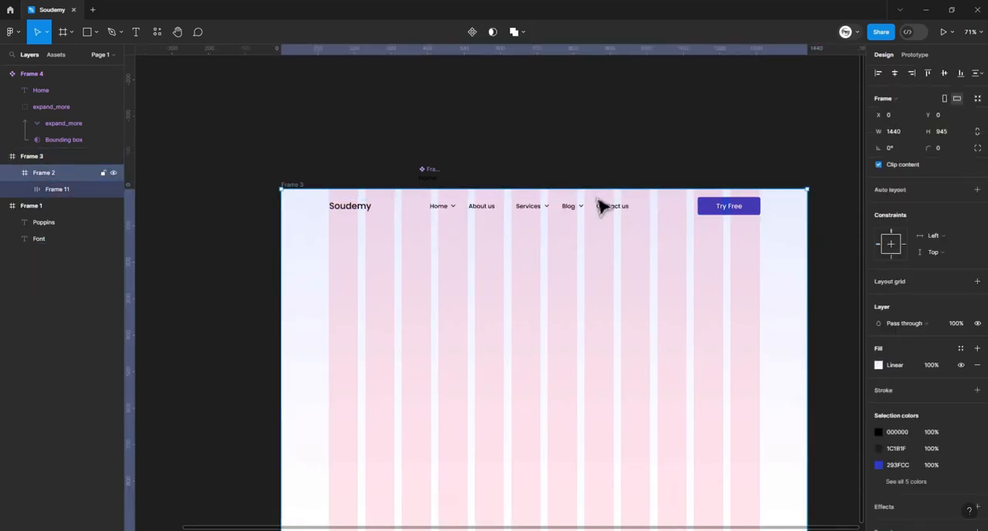
pyautogui.doubleClick(614, 209)
pyautogui.click(775, 110)
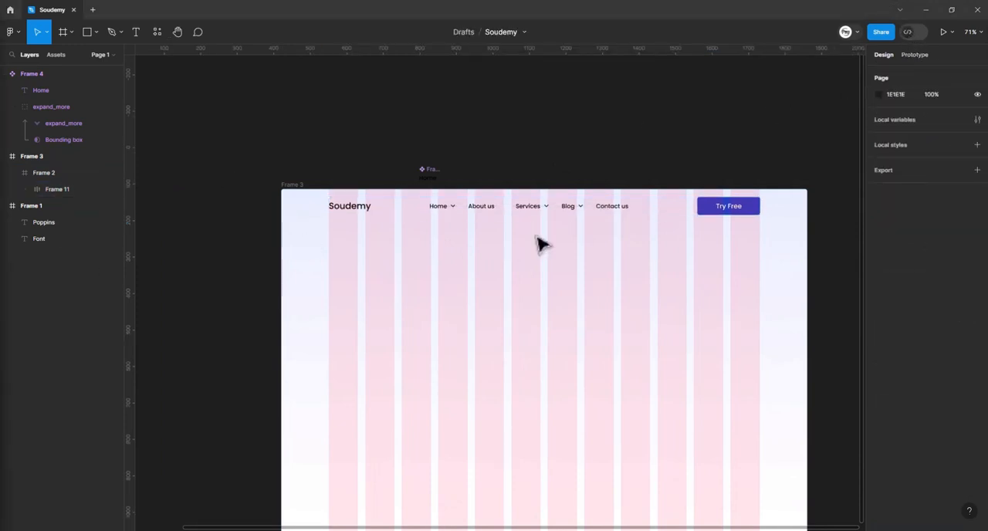
pyautogui.hscroll(-3, 540, 244)
pyautogui.scroll(-1, 540, 244)
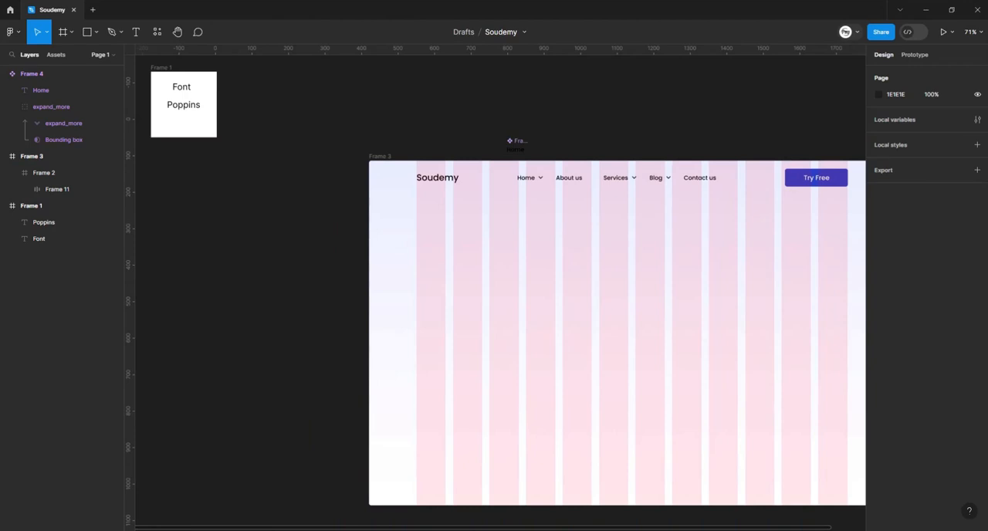
pyautogui.hscroll(2, 623, 342)
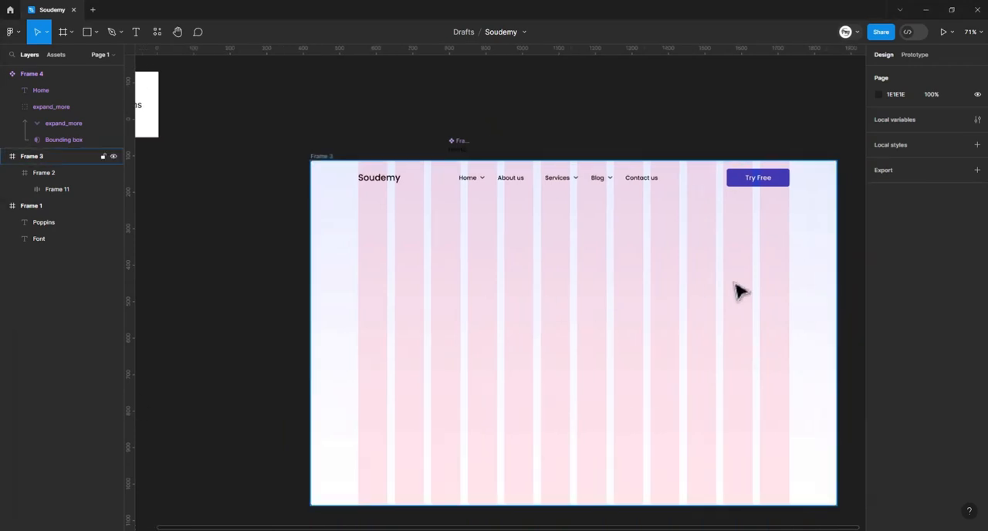
# - Paste the 3D character illustration group into the page frame and place it under the "Try Free" button at X 665, Y 131
pyautogui.hotkey('ctrl', 'v')
pyautogui.moveTo(696, 297)
pyautogui.mouseDown()
pyautogui.moveTo(720, 297)
pyautogui.moveTo(703, 300)
pyautogui.mouseUp()
pyautogui.moveTo(729, 152); pyautogui.dragTo(698, 160)
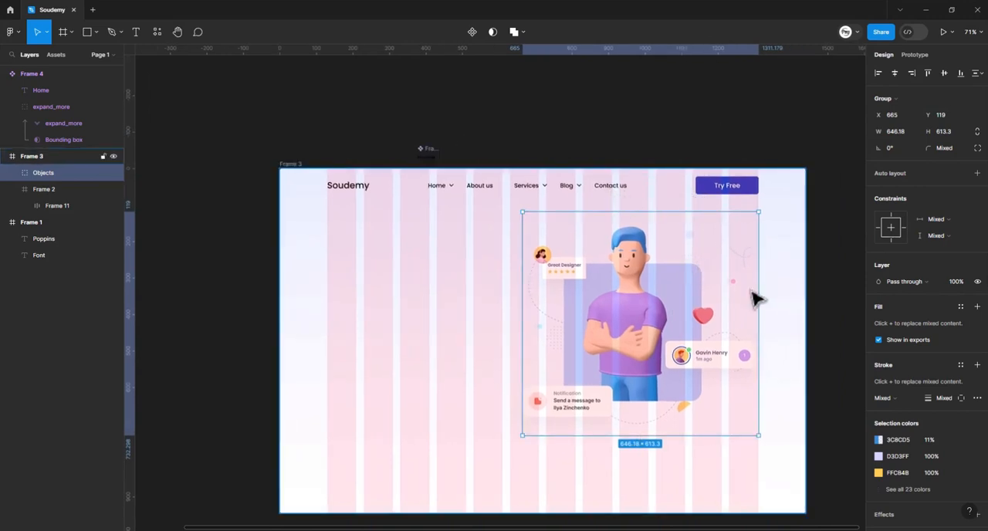
pyautogui.moveTo(758, 295); pyautogui.dragTo(691, 285)
pyautogui.scroll(-4, 691, 285)
pyautogui.moveTo(617, 277); pyautogui.dragTo(568, 228)
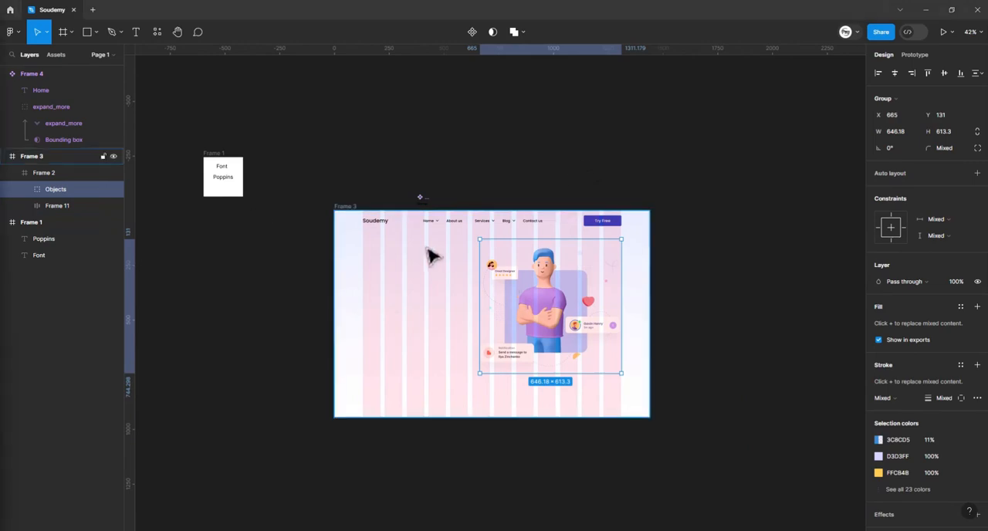
# - Draw a frame below the Soudemy logo and set its size to 190 × 40
pyautogui.scroll(5, 432, 324)
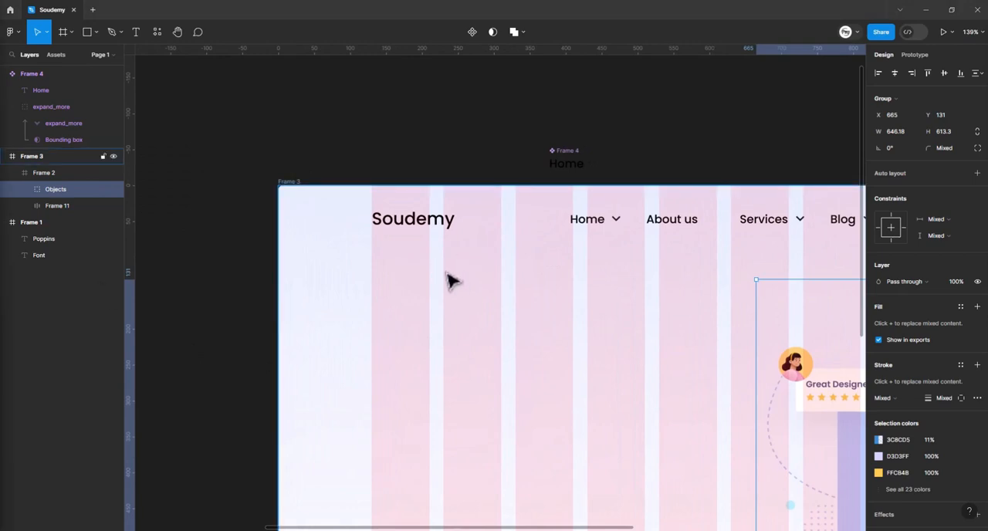
pyautogui.press('f')
pyautogui.moveTo(375, 276); pyautogui.dragTo(498, 318)
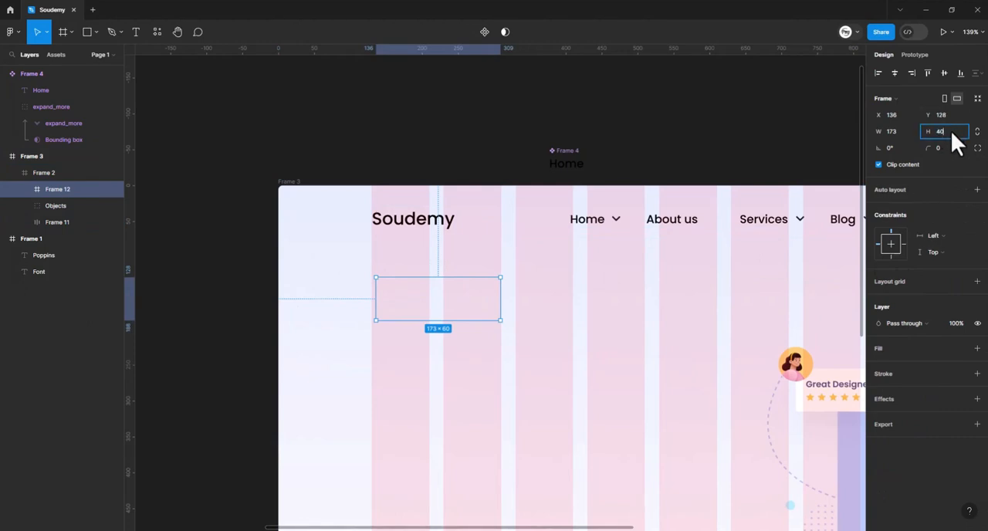
pyautogui.write('40')
pyautogui.press('Return')
pyautogui.click(905, 131)
pyautogui.write('190')
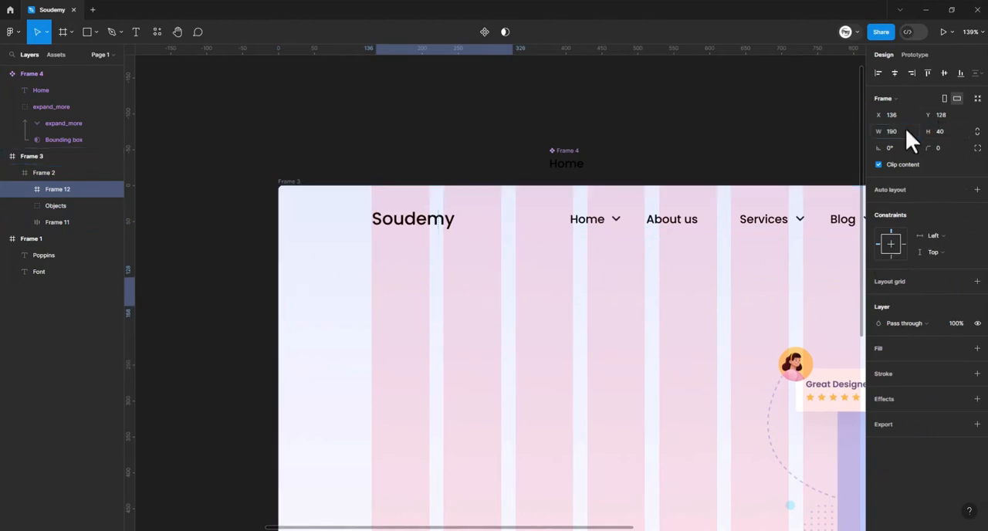
pyautogui.press('Return')
# - Give the 190 × 40 frame a white fill and a corner radius of 6
pyautogui.click(899, 348)
pyautogui.click(942, 149)
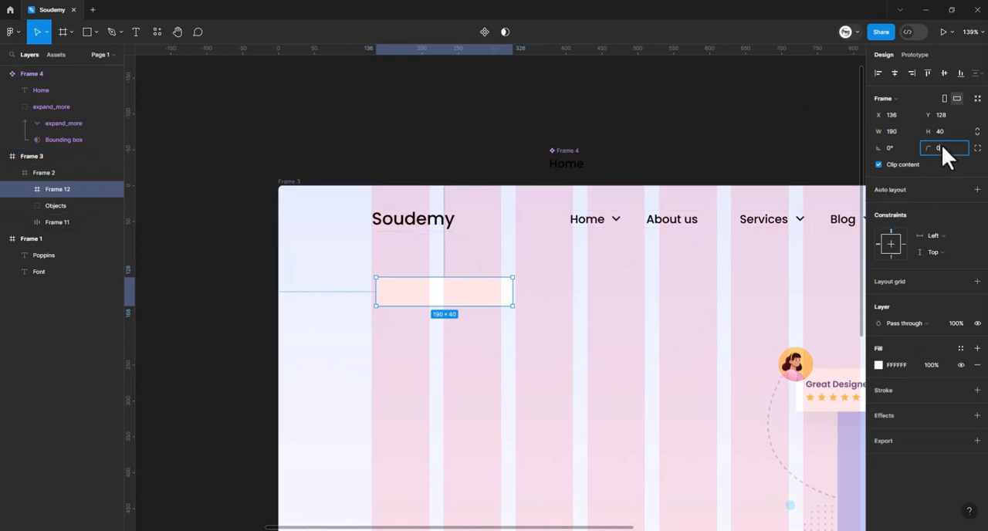
pyautogui.write('6')
pyautogui.press('Return')
# - Paste the "Welcome QuickSpace" text into the white 190 × 40 frame
pyautogui.scroll(-1, 500, 293)
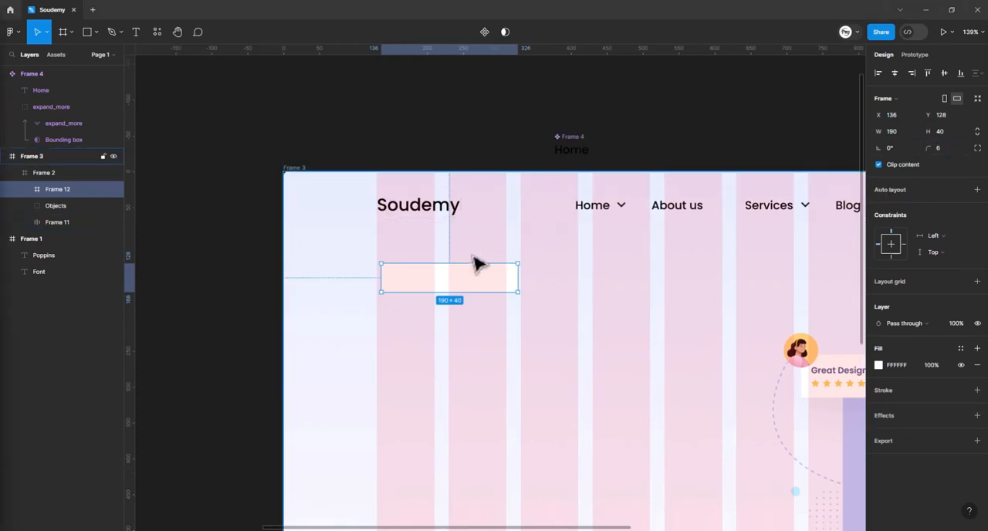
pyautogui.scroll(10, 524, 286)
pyautogui.hotkey('ctrl', 'v')
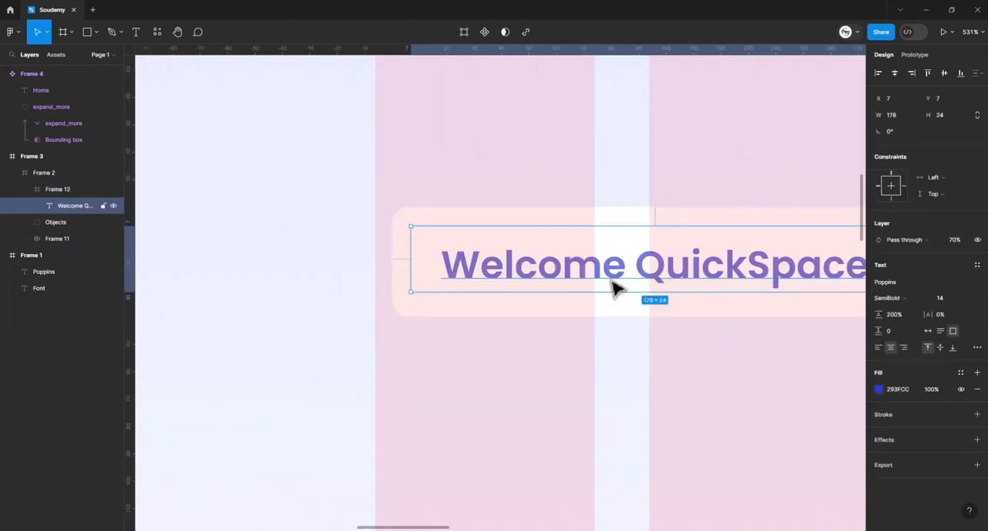
pyautogui.hscroll(3, 554, 141)
pyautogui.click(554, 142)
pyautogui.hscroll(1, 655, 360)
pyautogui.scroll(-6, 652, 361)
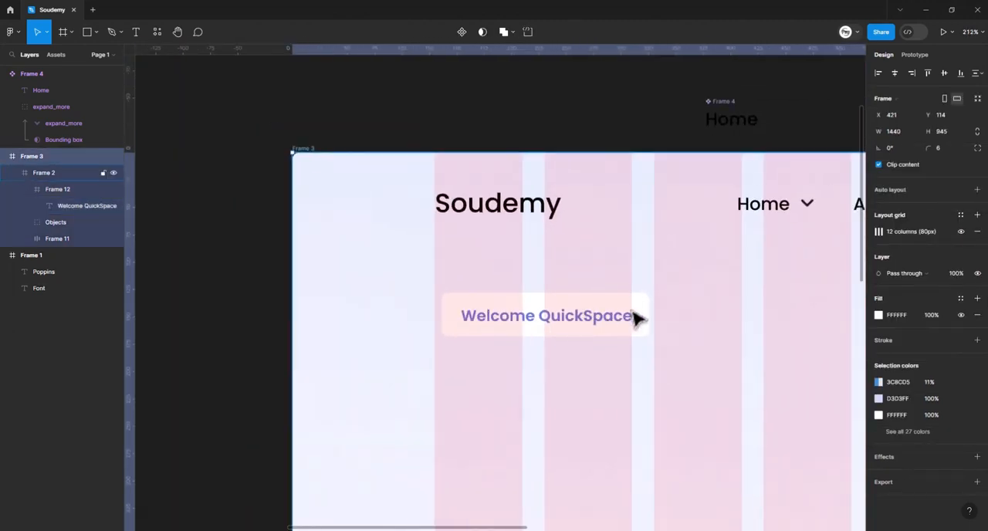
# - Move the "Welcome QuickSpace" frame to X 130 so it lines up with the first grid column
pyautogui.click(632, 311)
pyautogui.doubleClick(642, 310)
pyautogui.press('Left')
pyautogui.press('Left')
pyautogui.press('Left')
pyautogui.press('Left')
pyautogui.press('Left')
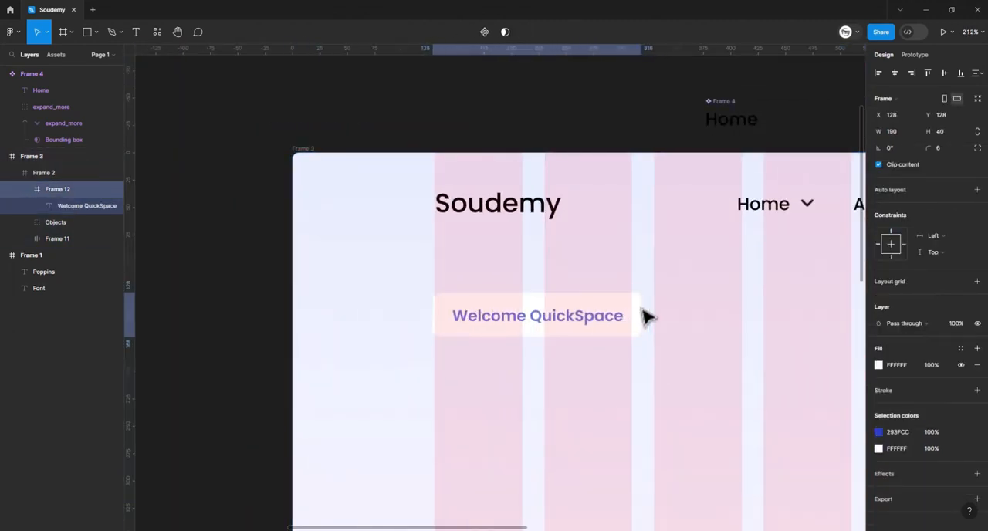
pyautogui.press('Right')
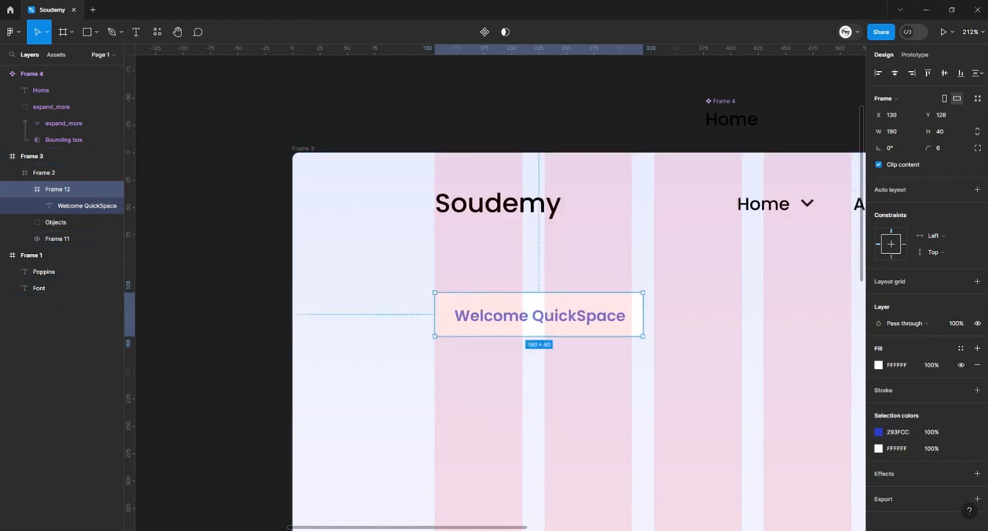
# - Paste the heading "Satisfied Customer Is the Best Business Strategy" below the "Welcome QuickSpace" frame at X 130, Y 185
pyautogui.scroll(-4, 456, 260)
pyautogui.hscroll(1, 456, 260)
pyautogui.click(459, 262)
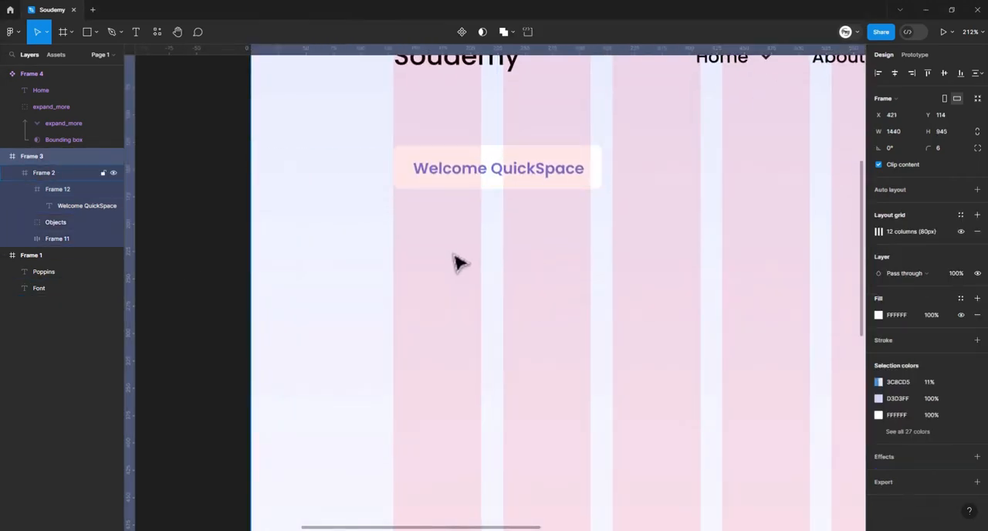
pyautogui.hotkey('ctrl', 'v')
pyautogui.moveTo(474, 260); pyautogui.dragTo(610, 403)
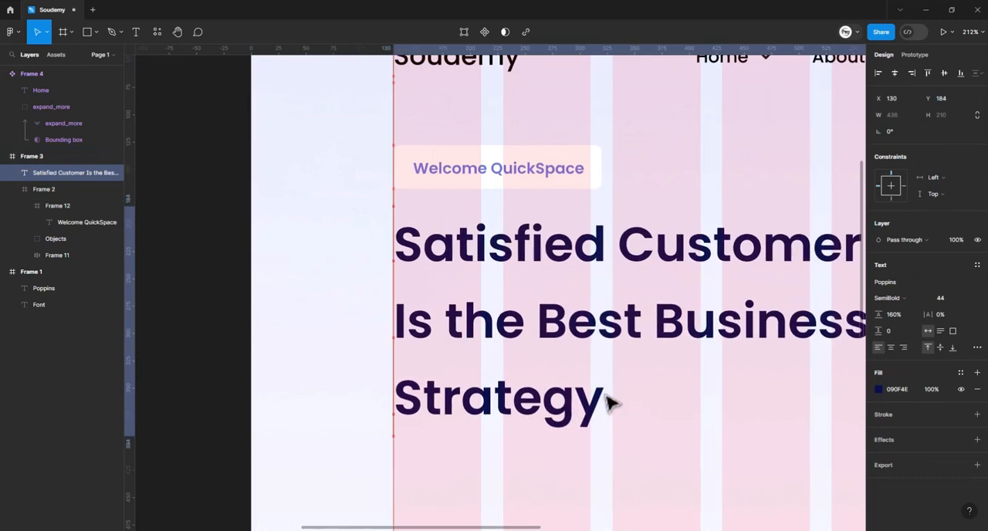
pyautogui.hotkey('alt', 'space')
pyautogui.press('Escape')
pyautogui.press('Down')
pyautogui.press('Down')
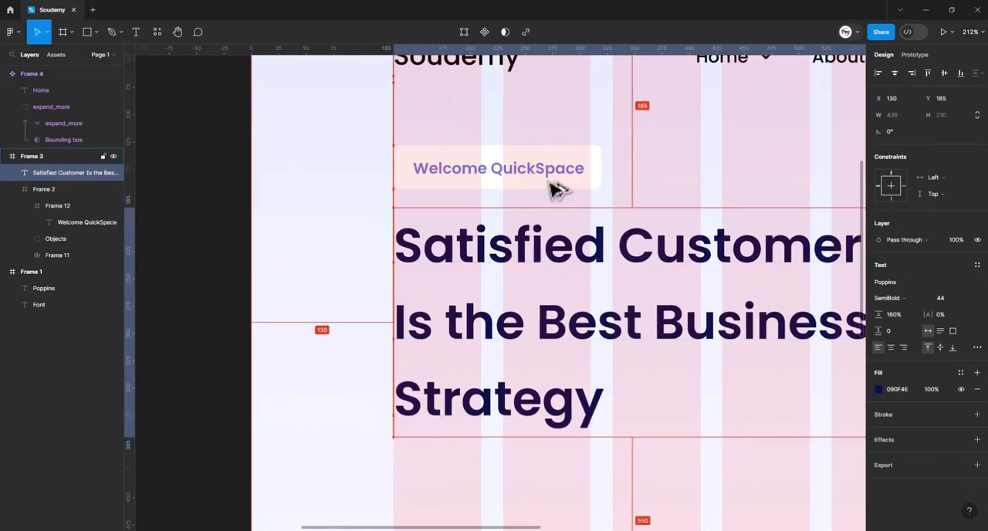
# - Reposition the "Satisfied Customer" heading inside the inner frame to X 131, Y 183
pyautogui.moveTo(757, 224); pyautogui.dragTo(815, 179)
pyautogui.scroll(-5, 816, 214)
pyautogui.moveTo(789, 245); pyautogui.dragTo(776, 270)
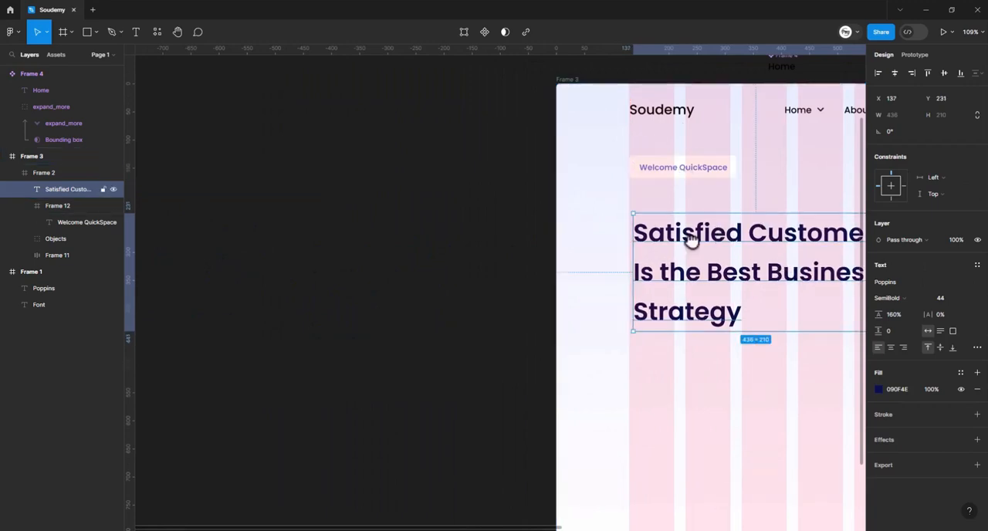
pyautogui.hscroll(2, 671, 251)
pyautogui.moveTo(665, 256); pyautogui.dragTo(661, 255)
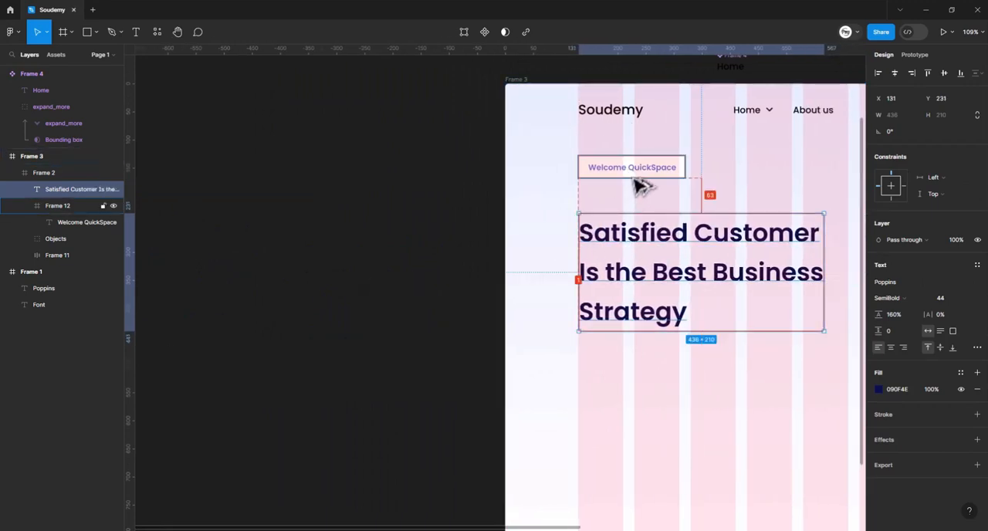
pyautogui.hotkey('alt', 'Up')
pyautogui.hotkey('alt', 'Up')
pyautogui.hotkey('alt', 'Up')
pyautogui.hotkey('alt', 'Up')
pyautogui.hotkey('alt', 'Up')
pyautogui.hotkey('alt', 'Up')
pyautogui.hotkey('alt', 'Up')
pyautogui.hotkey('alt', 'Up')
pyautogui.hotkey('alt', 'Up')
pyautogui.hotkey('alt', 'Up')
pyautogui.hotkey('alt', 'Up')
pyautogui.hotkey('alt', 'Up')
pyautogui.hotkey('alt', 'Up')
pyautogui.hotkey('alt', 'Up')
pyautogui.hotkey('alt', 'Up')
pyautogui.hotkey('alt', 'Up')
pyautogui.hotkey('alt', 'Up')
pyautogui.hotkey('alt', 'Up')
pyautogui.hotkey('alt', 'Up')
pyautogui.hotkey('alt', 'Up')
pyautogui.hotkey('alt', 'Up')
pyautogui.hotkey('alt', 'Up')
pyautogui.hotkey('alt', 'Up')
pyautogui.hotkey('alt', 'Up')
pyautogui.hotkey('alt', 'Up')
pyautogui.hotkey('alt', 'Up')
pyautogui.hotkey('alt', 'Up')
pyautogui.hotkey('alt', 'Up')
pyautogui.hotkey('alt', 'Up')
pyautogui.hotkey('alt', 'Up')
pyautogui.hotkey('alt', 'Up')
pyautogui.hotkey('alt', 'Up')
pyautogui.hotkey('alt', 'Up')
pyautogui.hotkey('alt', 'Up')
pyautogui.hotkey('alt', 'Up')
pyautogui.hotkey('alt', 'Up')
pyautogui.hotkey('alt', 'Up')
pyautogui.hotkey('alt', 'Up')
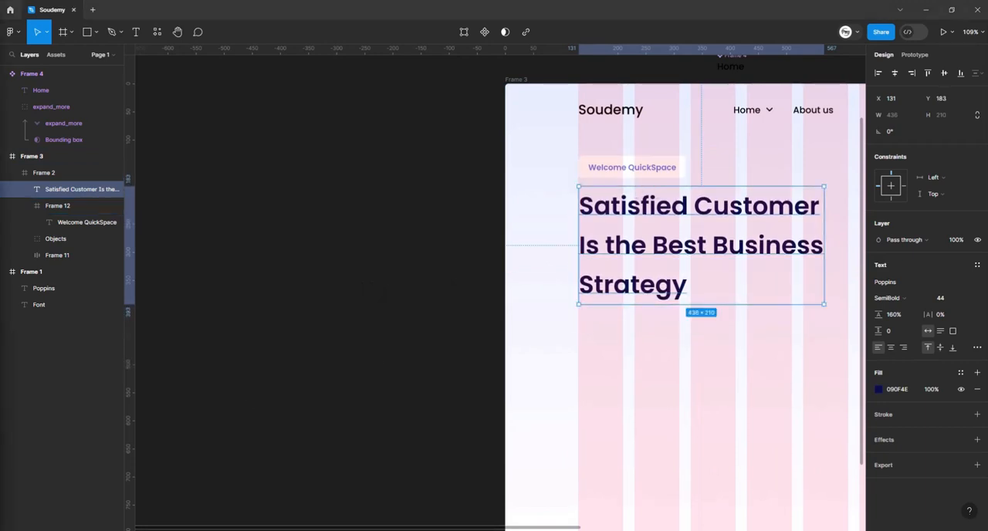
# - Paste the "Backed with vast experience" paragraph and place it just below the heading, left-aligned at X 131
pyautogui.moveTo(620, 321); pyautogui.dragTo(518, 270)
pyautogui.click(540, 291)
pyautogui.hotkey('ctrl', 'v')
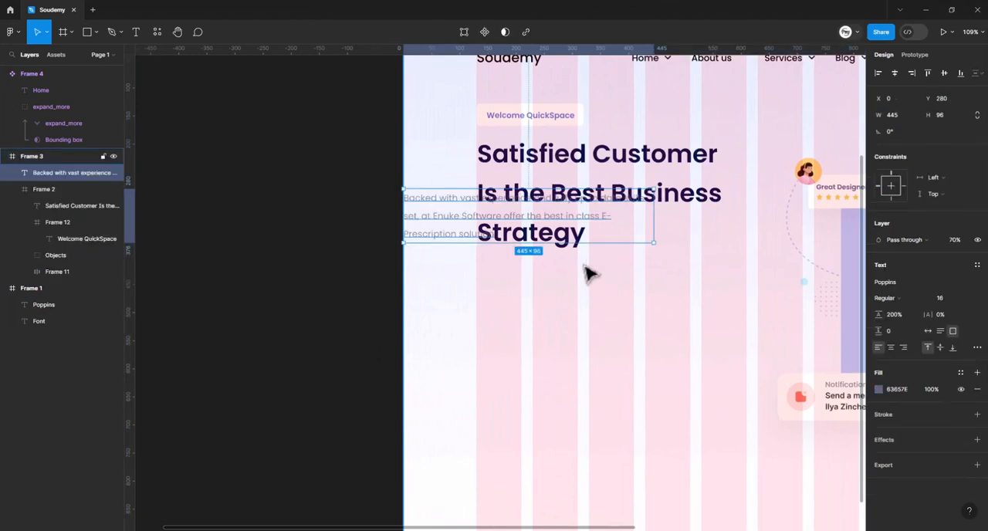
pyautogui.moveTo(509, 205); pyautogui.dragTo(585, 301)
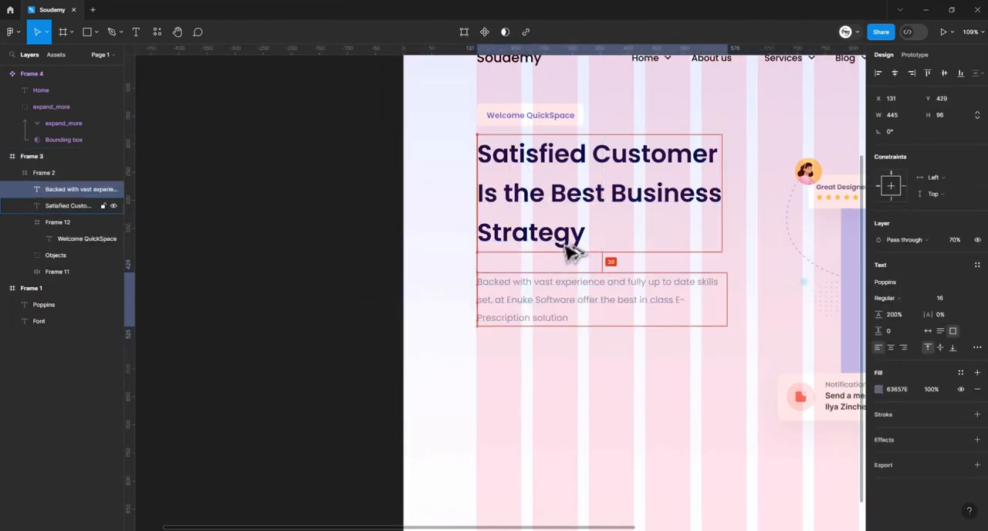
pyautogui.moveTo(571, 253); pyautogui.dragTo(569, 247)
pyautogui.click(599, 356)
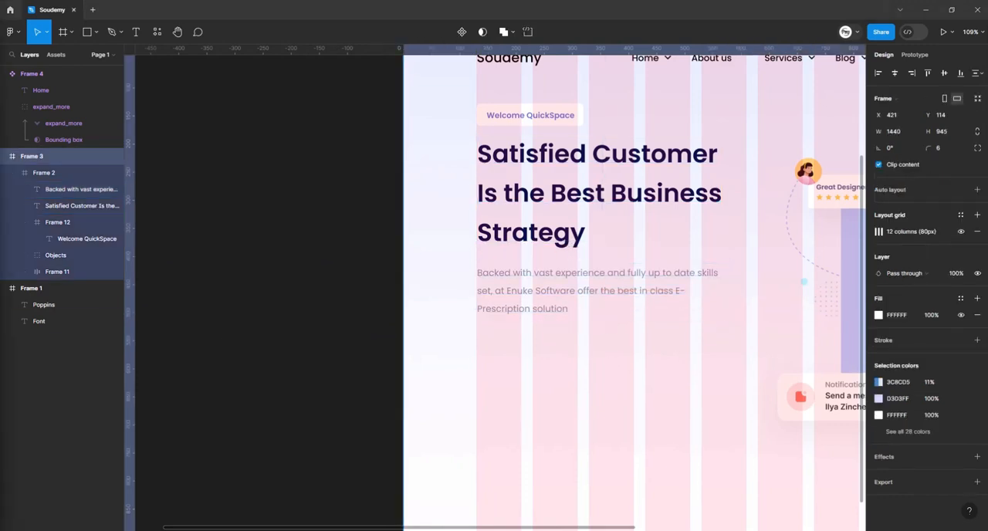
# - Paste the small blue-outlined circle and place it below the paragraph at X 389, Y 576
pyautogui.hscroll(3, 652, 326)
pyautogui.click(565, 320)
pyautogui.hotkey('ctrl', 'v')
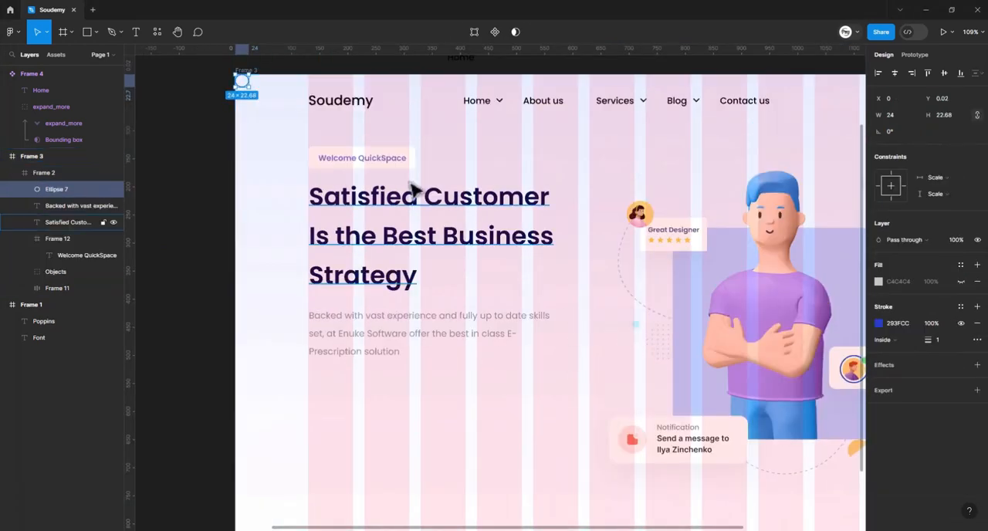
pyautogui.moveTo(242, 83); pyautogui.dragTo(464, 413)
# - Copy the header's "Try Free" button and place the duplicate below the paragraph at X 137, Y 574
pyautogui.moveTo(502, 360); pyautogui.dragTo(573, 324)
pyautogui.moveTo(483, 301); pyautogui.dragTo(77, 297)
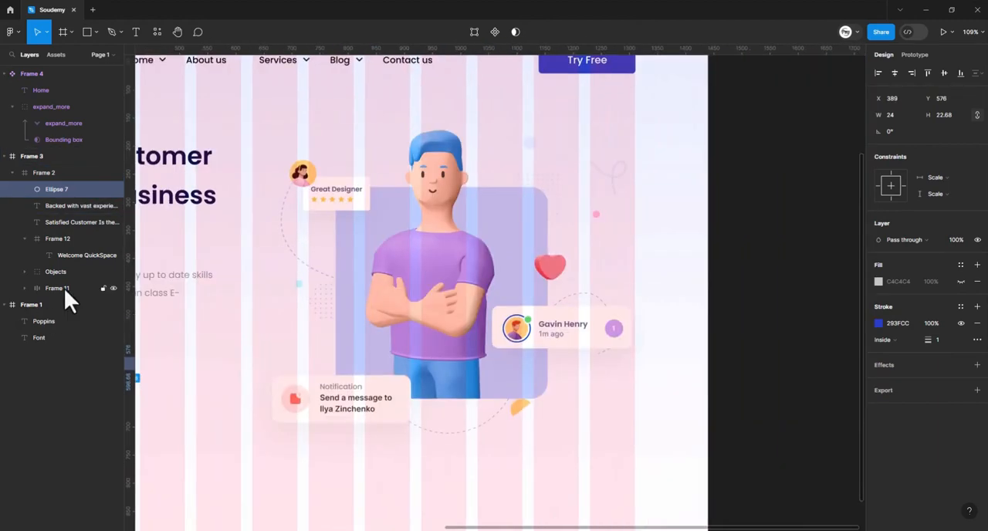
pyautogui.moveTo(568, 61); pyautogui.dragTo(517, 147)
pyautogui.keyDown('ctrl'); pyautogui.click(574, 137); pyautogui.keyUp('ctrl')
pyautogui.moveTo(586, 129); pyautogui.dragTo(675, 80)
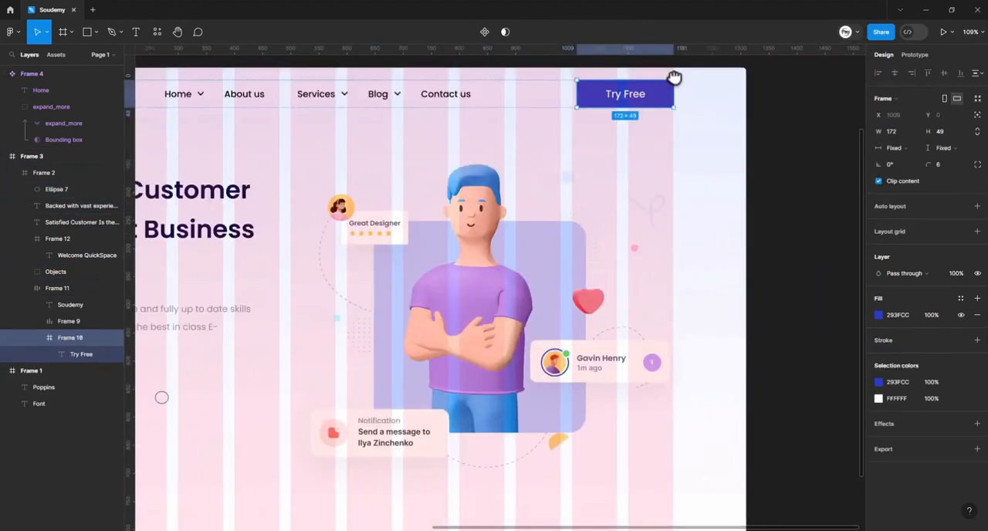
pyautogui.moveTo(247, 386); pyautogui.dragTo(613, 154)
pyautogui.click(394, 202)
pyautogui.hotkey('ctrl', 'v')
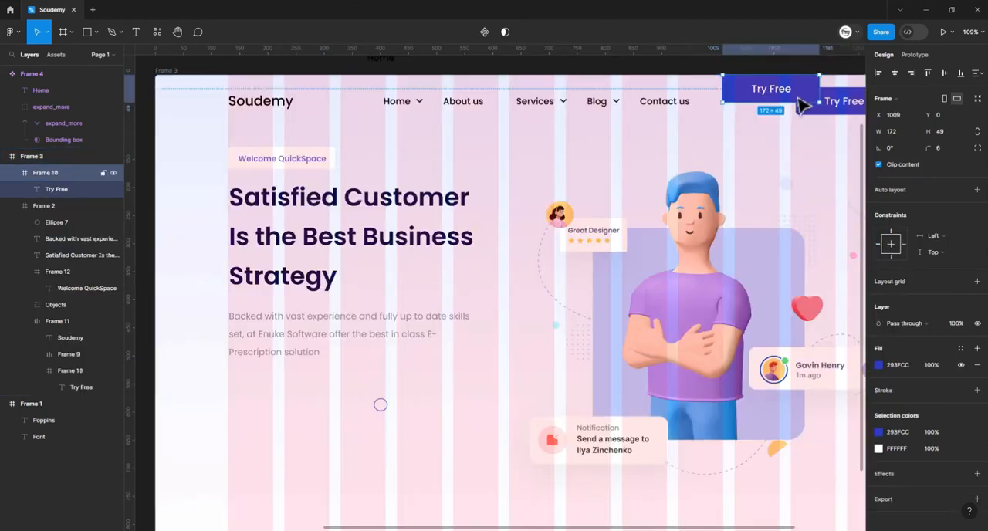
pyautogui.moveTo(798, 98); pyautogui.dragTo(298, 439)
pyautogui.moveTo(322, 421); pyautogui.dragTo(443, 282)
pyautogui.moveTo(395, 305); pyautogui.dragTo(400, 281)
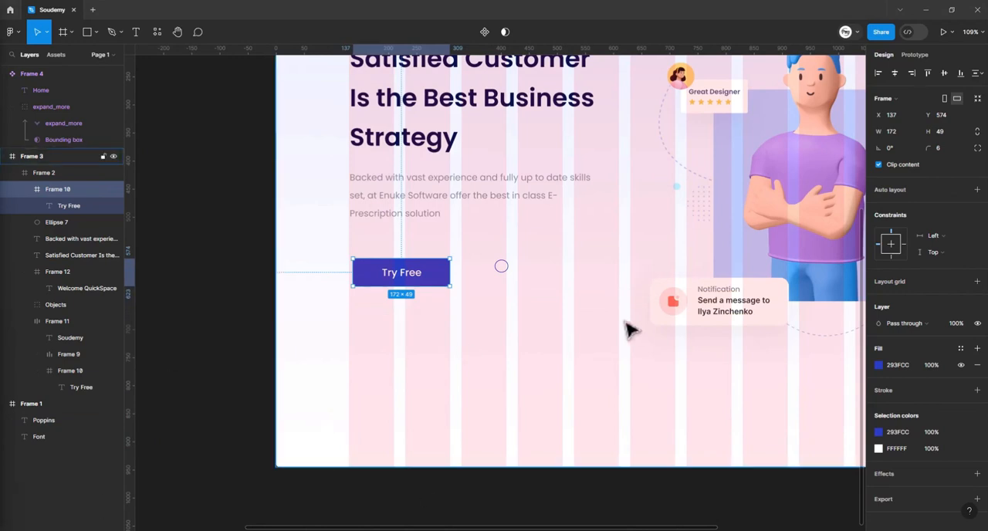
# - Paste the blue play triangle and place it beside the lower "Try Free" button at X 335, Y 594
pyautogui.moveTo(470, 297); pyautogui.dragTo(474, 330)
pyautogui.scroll(4, 474, 329)
pyautogui.click(471, 298)
pyautogui.hotkey('ctrl', 'v')
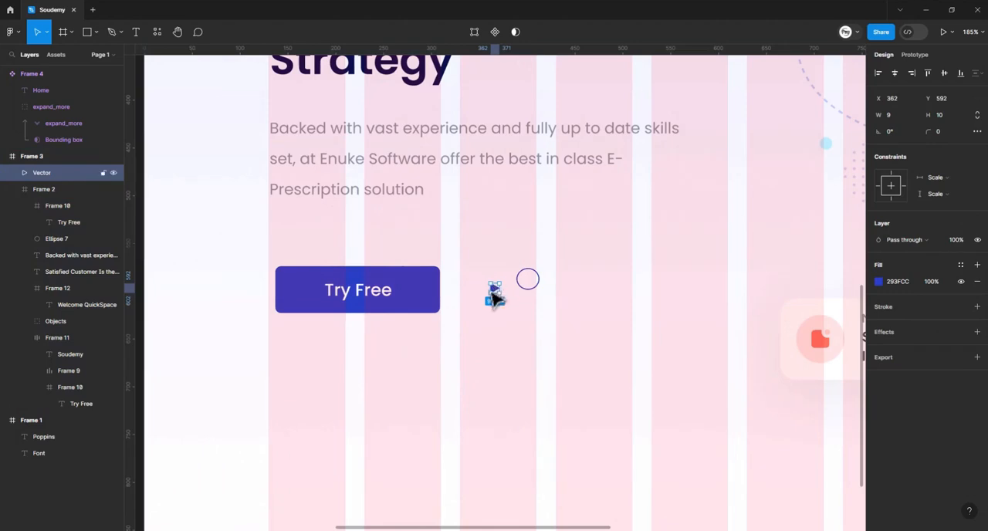
pyautogui.moveTo(493, 294); pyautogui.dragTo(476, 296)
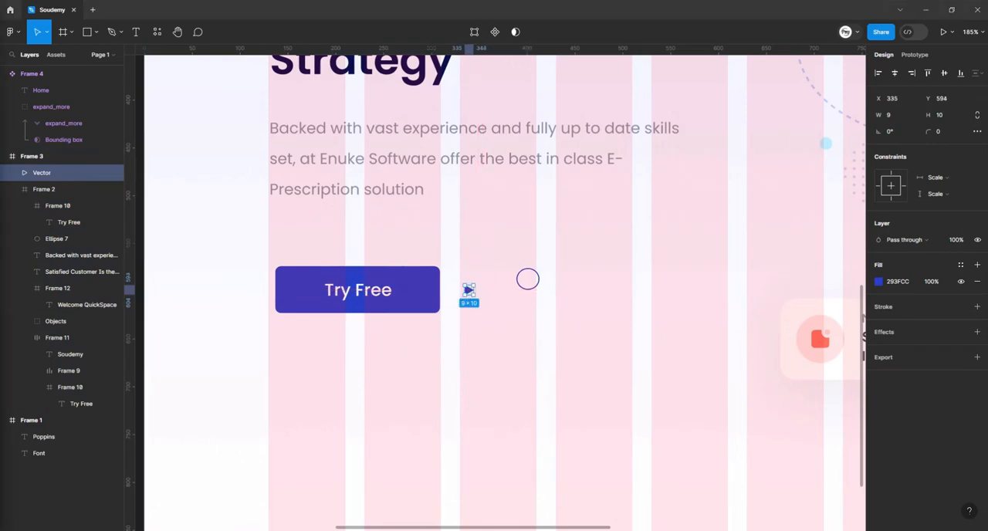
pyautogui.press('Escape')
# - Paste the "View Demo" label to the right of the play triangle and move the outlined circle above it
pyautogui.hotkey('ctrl', 'v')
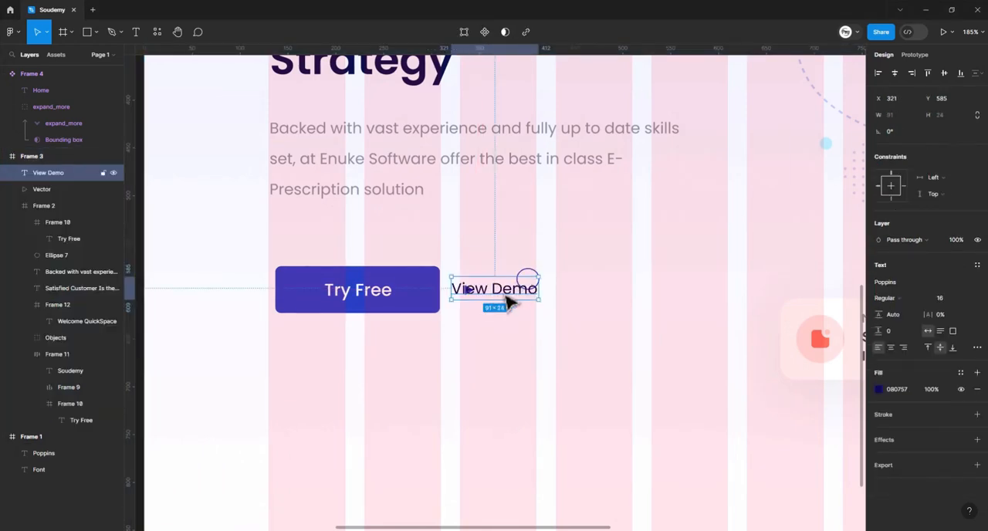
pyautogui.moveTo(507, 302); pyautogui.dragTo(535, 252)
pyautogui.click(533, 278)
pyautogui.doubleClick(533, 279)
# - Combine the play triangle and the "View Demo" label into one auto layout frame
pyautogui.click(466, 292)
pyautogui.keyDown('shift'); pyautogui.click(502, 299); pyautogui.keyUp('shift')
pyautogui.hotkey('shift', 'a')
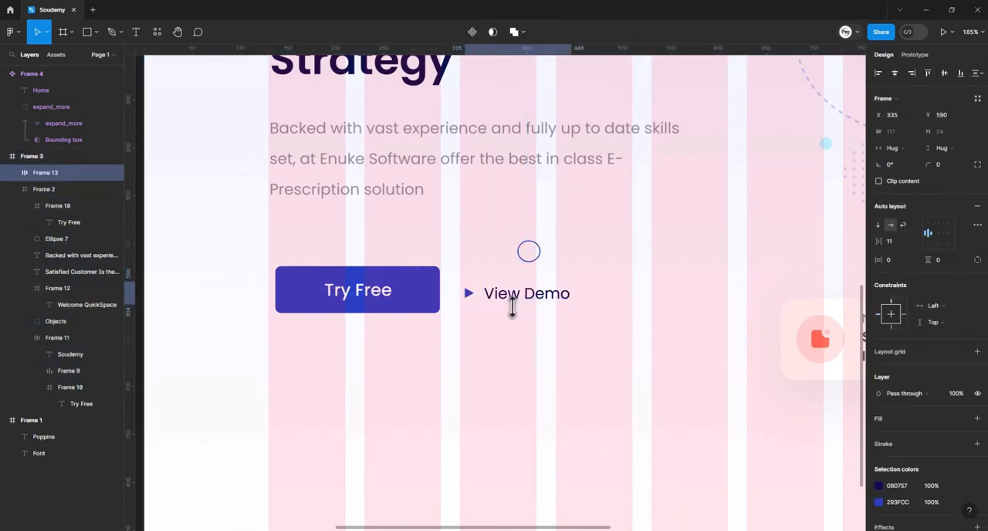
pyautogui.press('Escape')
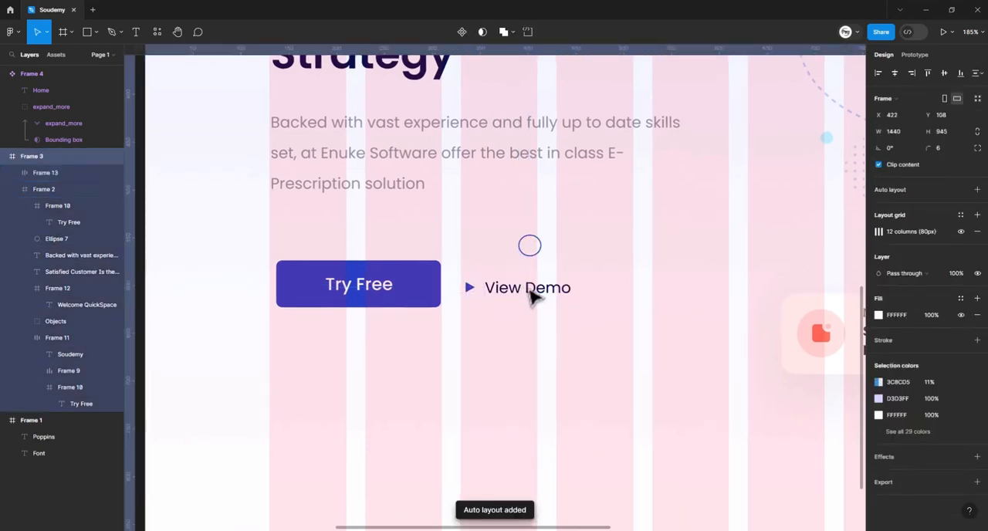
# - Move the "View Demo" auto layout frame to X 334, Y 587, vertically centered with the lower "Try Free" button
pyautogui.doubleClick(535, 296)
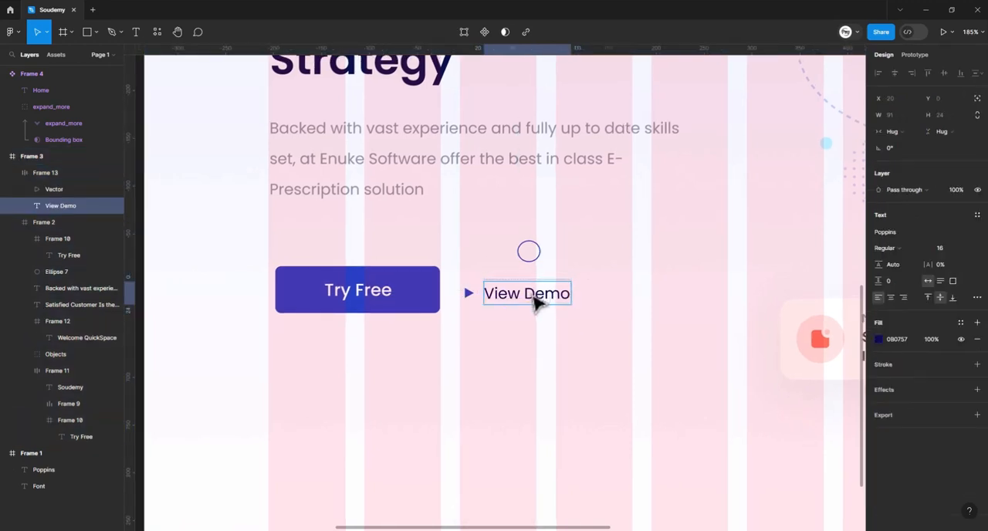
pyautogui.click(584, 277)
pyautogui.click(507, 299)
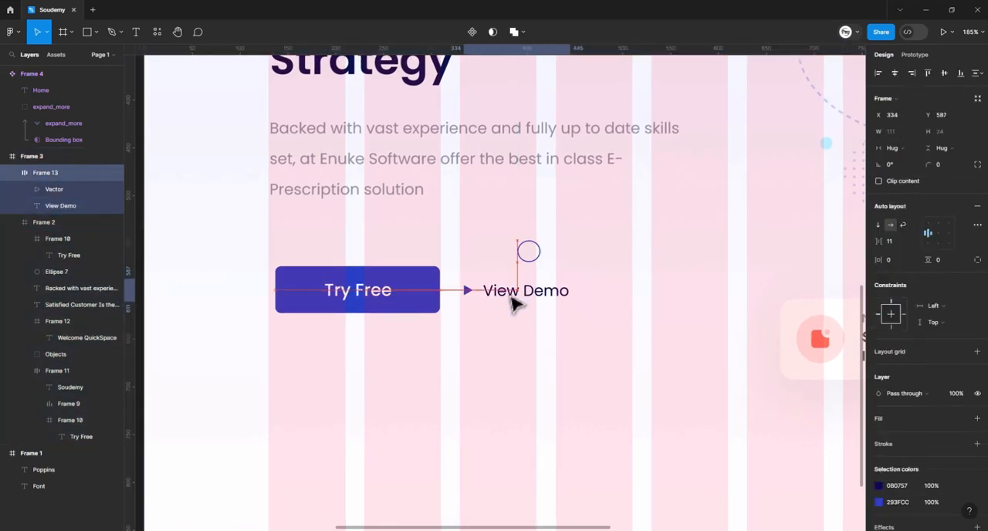
pyautogui.moveTo(509, 297); pyautogui.dragTo(486, 310)
pyautogui.click(626, 277)
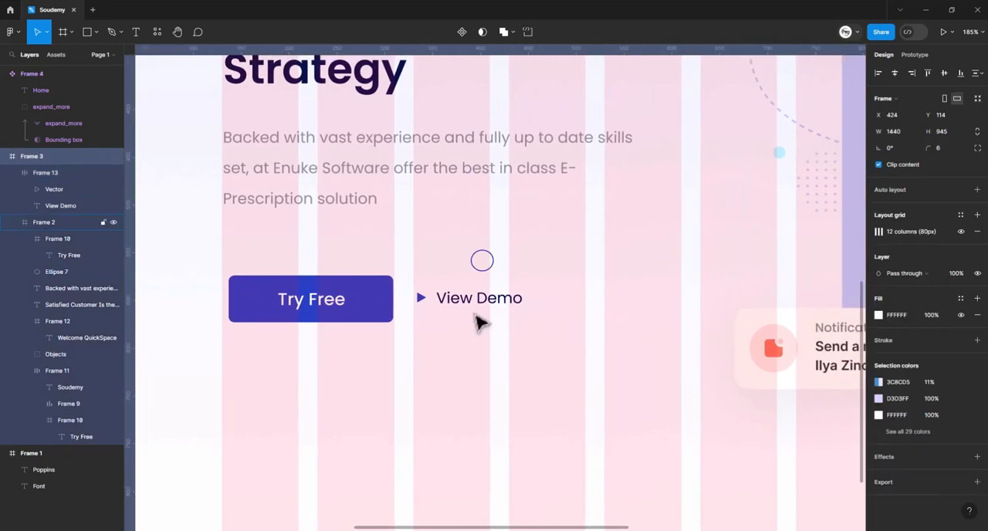
# - Combine the lower "Try Free" button and the "View Demo" frame into one auto layout frame
pyautogui.doubleClick(344, 303)
pyautogui.doubleClick(343, 303)
pyautogui.click(482, 347)
pyautogui.doubleClick(391, 307)
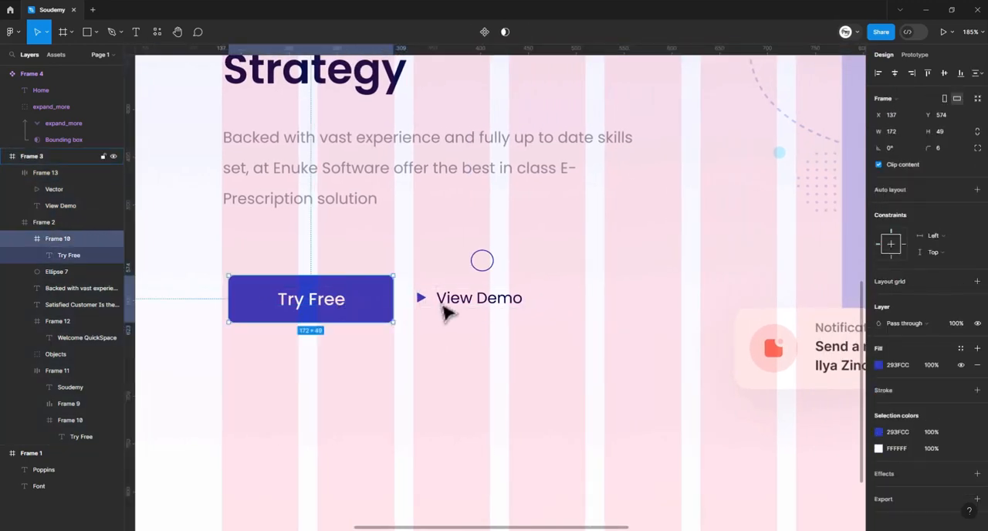
pyautogui.keyDown('shift'); pyautogui.click(440, 304); pyautogui.keyUp('shift')
pyautogui.hotkey('shift', 'a')
pyautogui.hscroll(5, 597, 324)
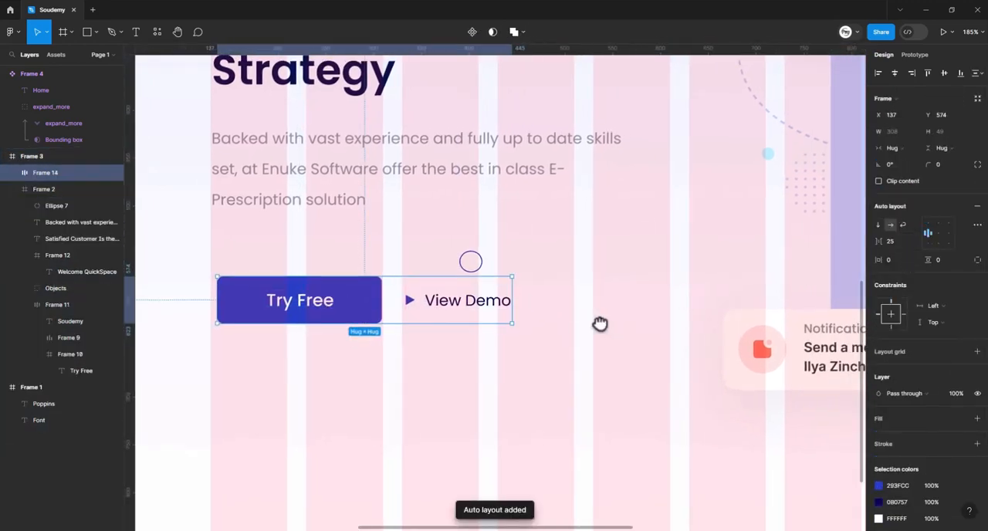
# - Shorten the outer web page frame from its bottom edge to about 1440 × 766
pyautogui.scroll(-10, 480, 315)
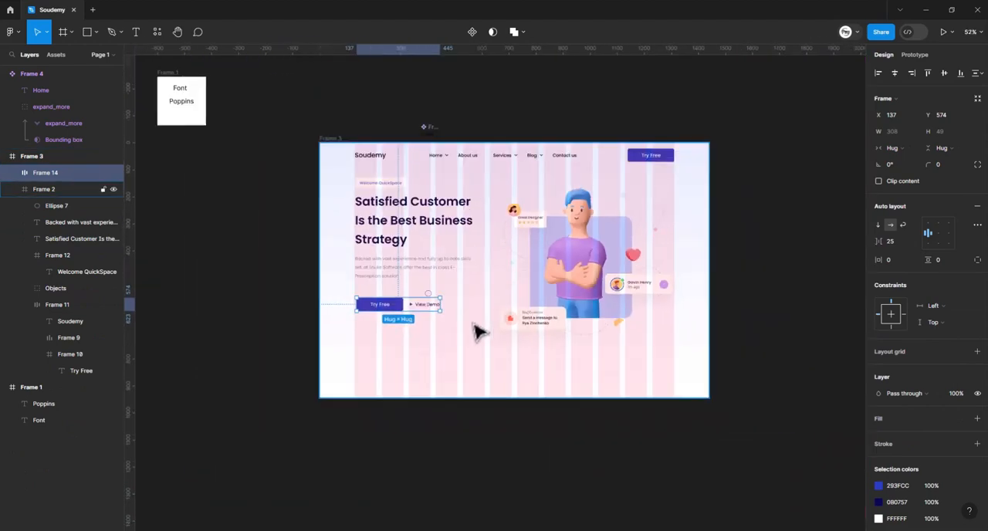
pyautogui.click(583, 390)
pyautogui.moveTo(579, 395); pyautogui.dragTo(580, 349)
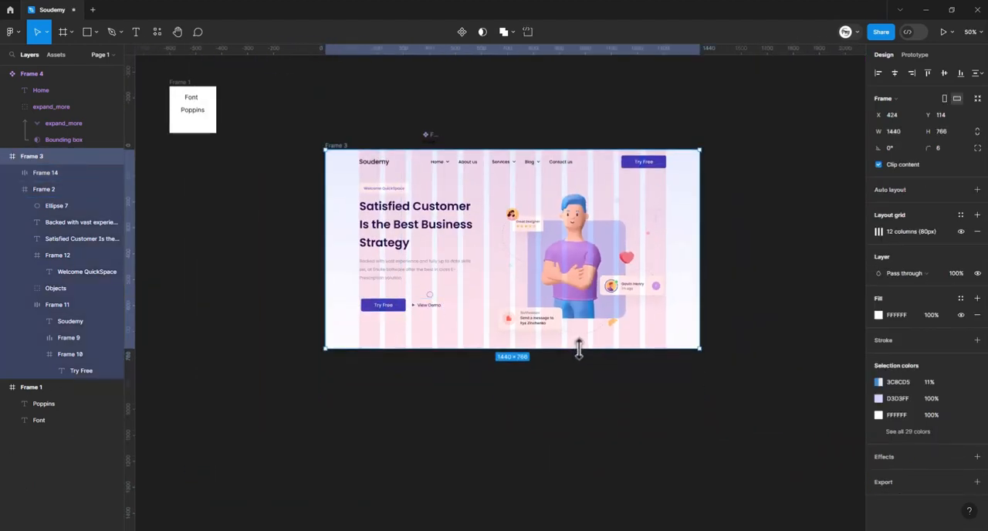
pyautogui.click(738, 246)
pyautogui.moveTo(443, 311); pyautogui.dragTo(511, 333)
pyautogui.scroll(5, 513, 340)
pyautogui.click(486, 305)
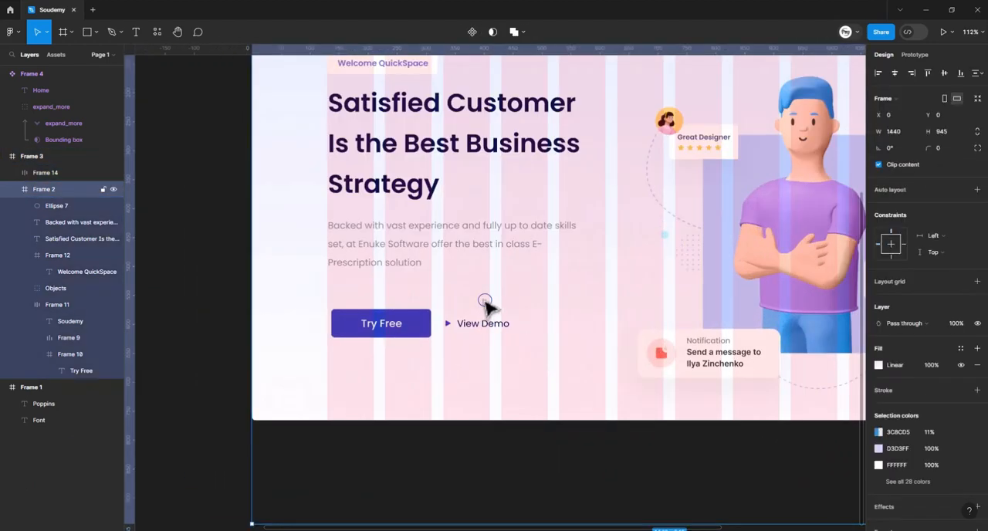
pyautogui.scroll(-8, 513, 309)
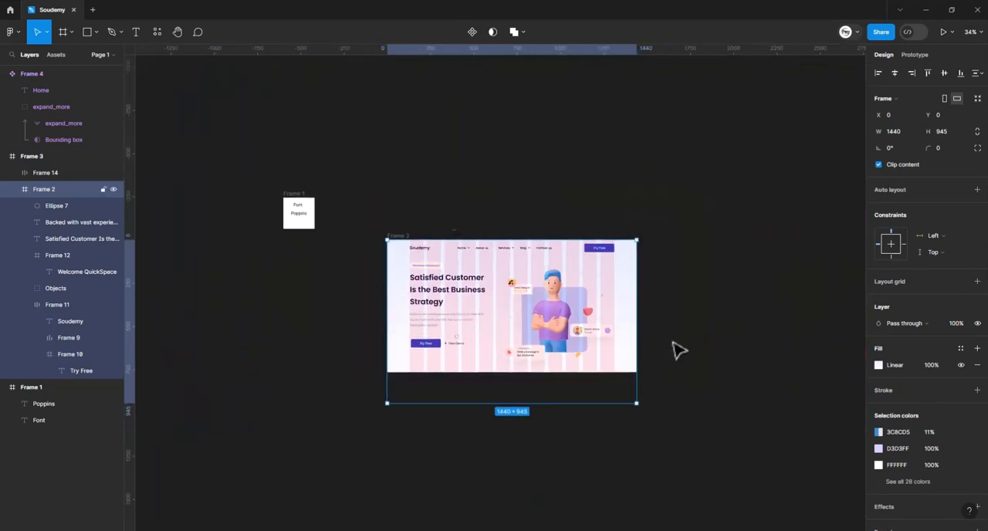
pyautogui.click(560, 383)
# - Hide the layout grids to show the web page design without its column overlay
pyautogui.hotkey('ctrl', 'shift', '4')
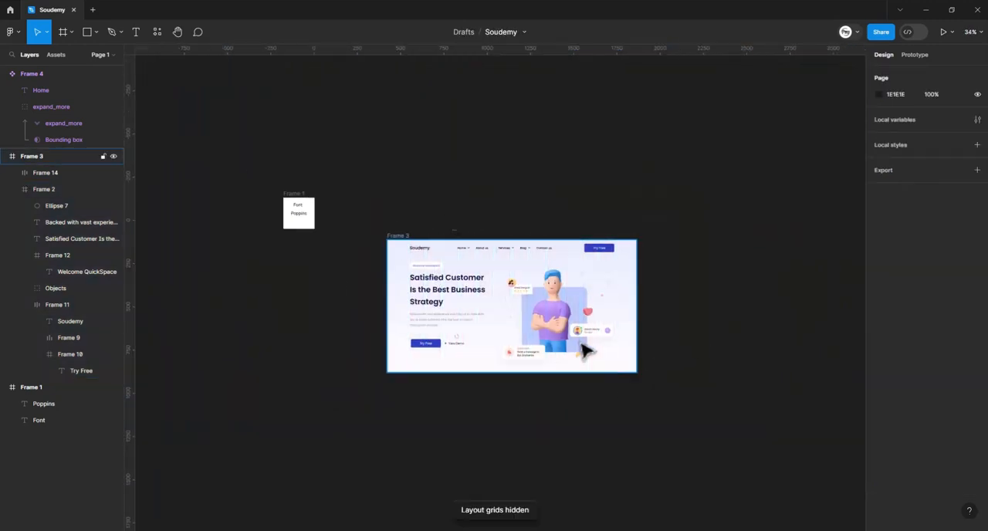
pyautogui.hscroll(2, 463, 333)
pyautogui.scroll(1, 466, 335)
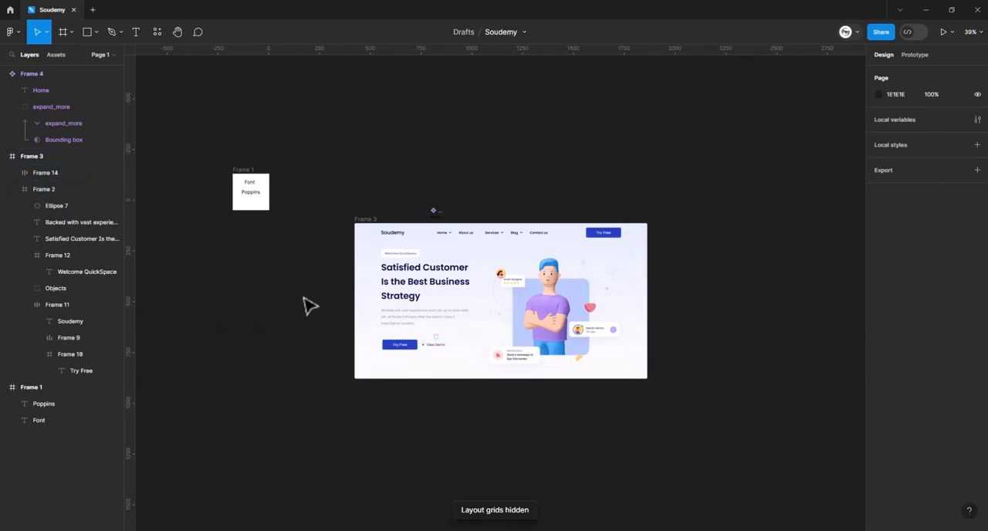